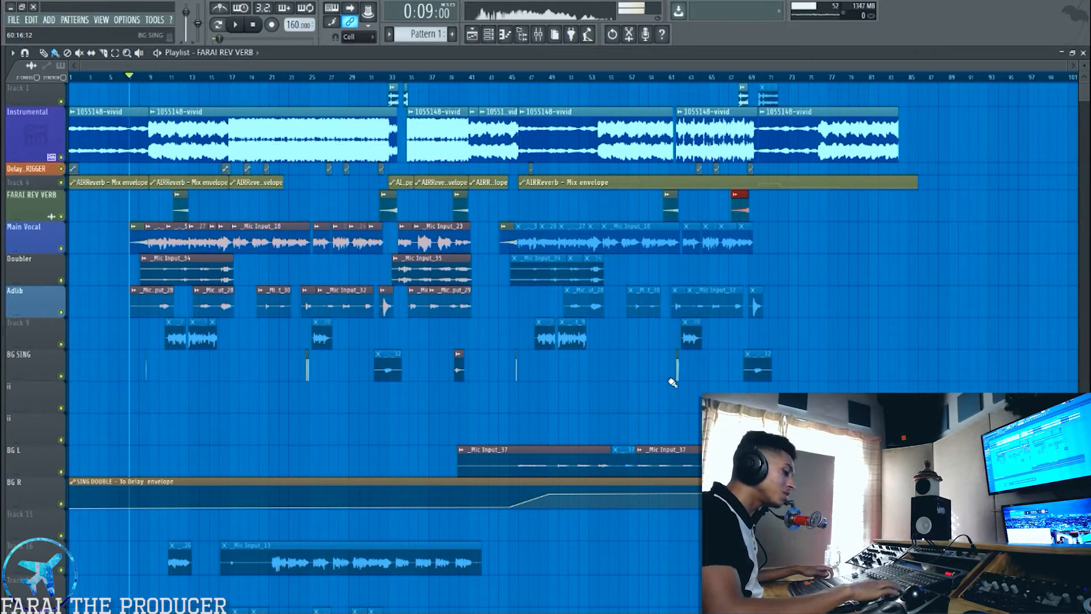
Play the song from bar 7 and review the mixer levels and playlist arrangement, stopping playback at the end
key("space")
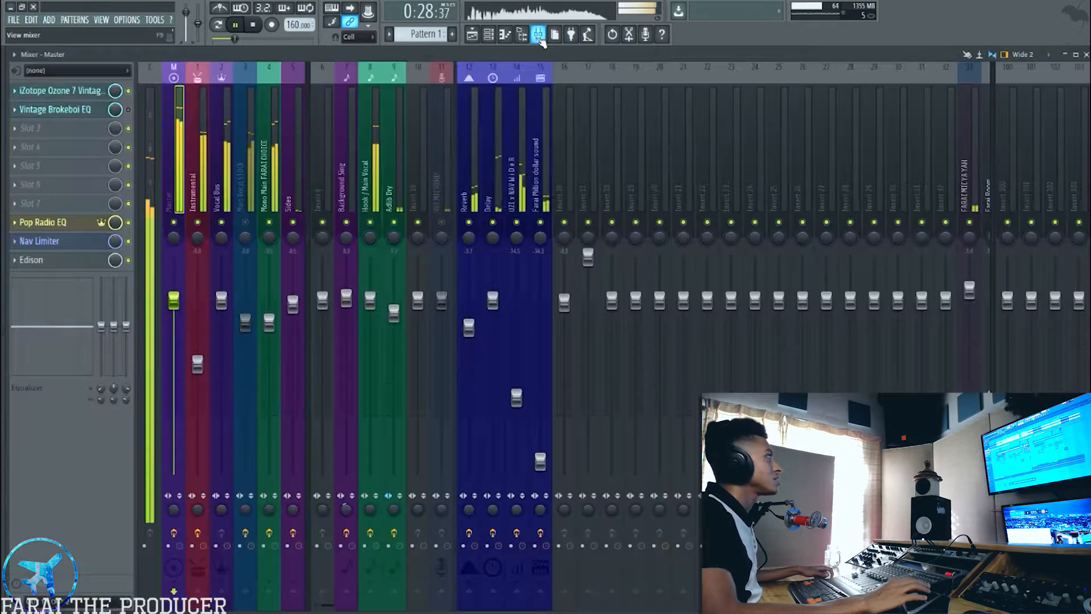
left_click(538, 35)
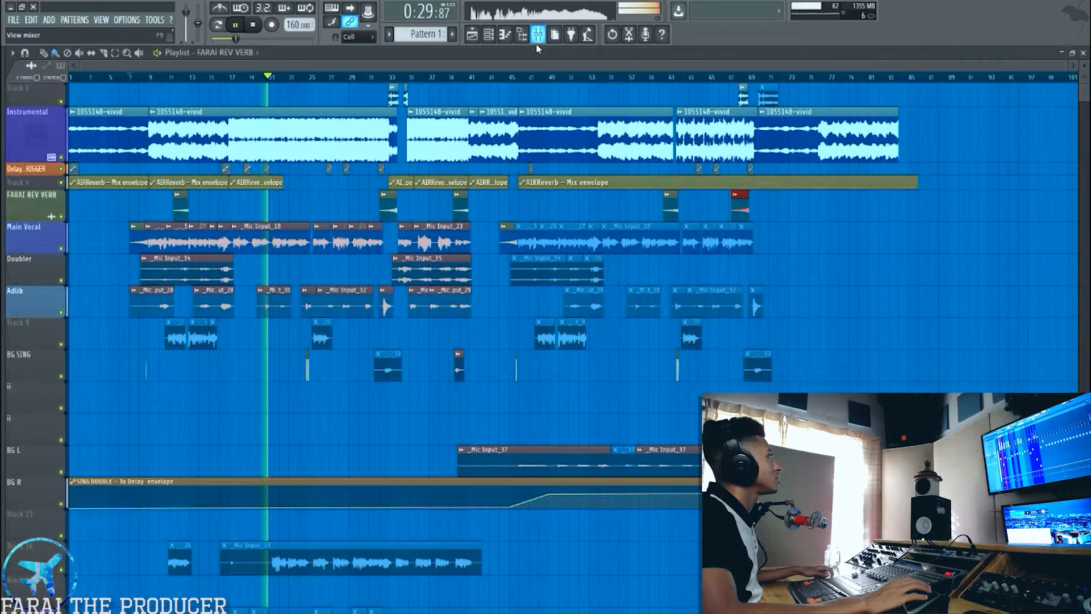
left_click(539, 36)
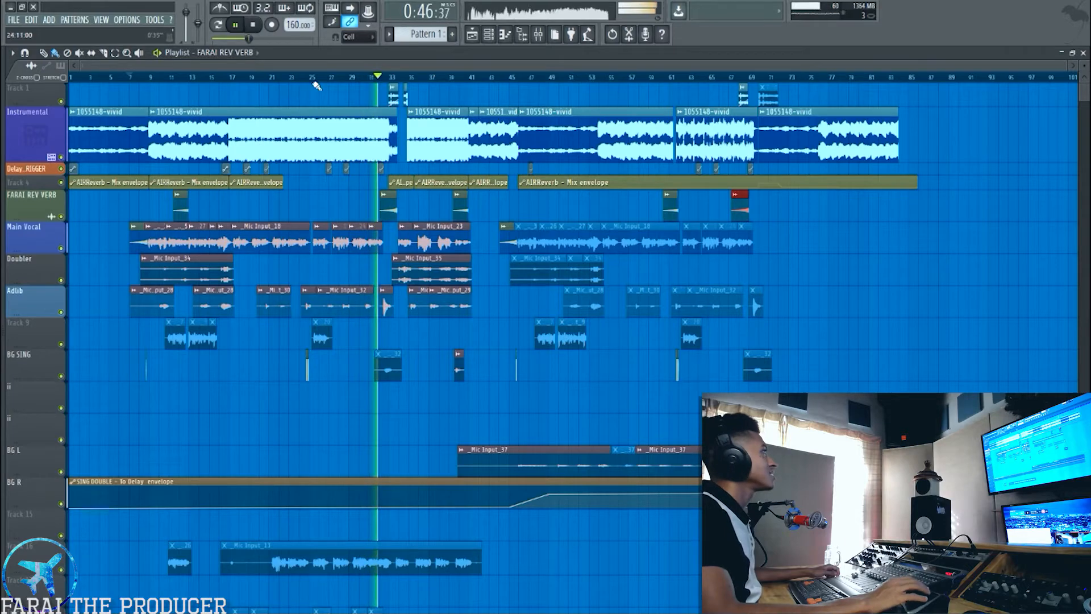
scroll(399, 80, "up", 8)
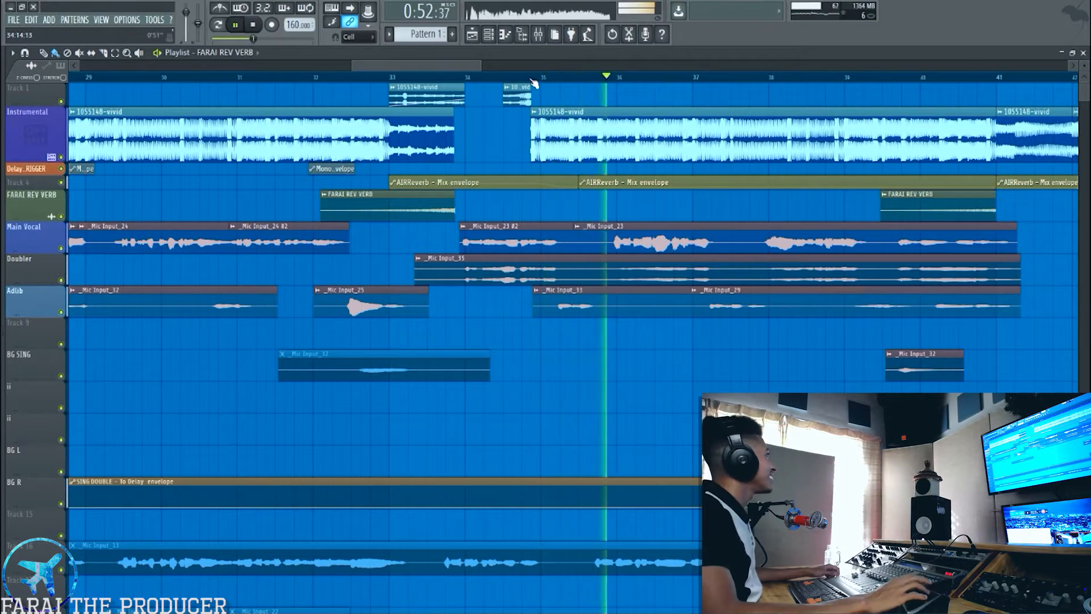
scroll(534, 83, "down", 4)
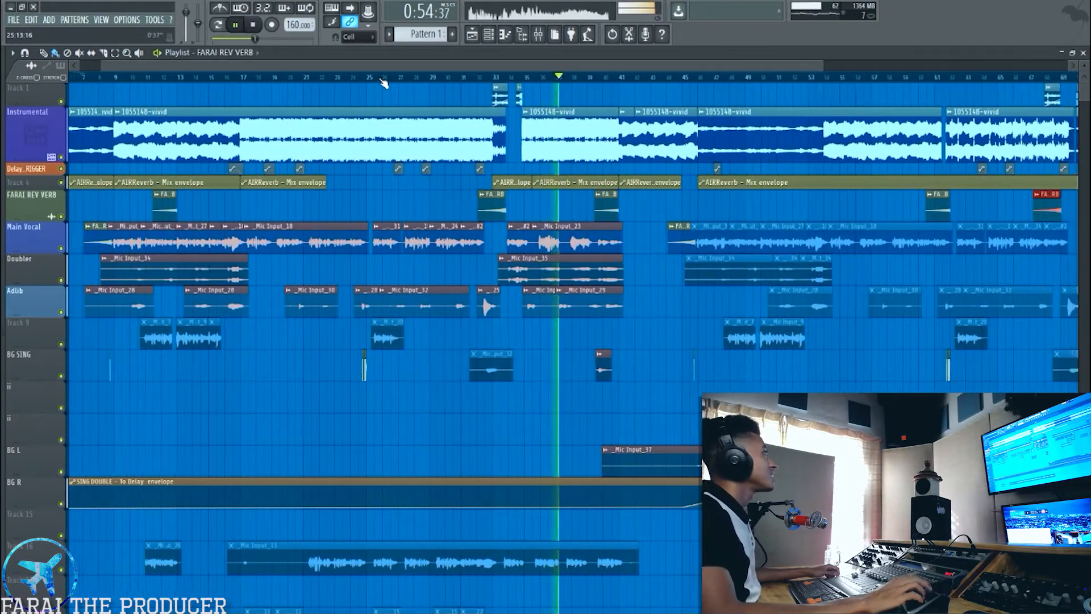
scroll(311, 339, "down", 2)
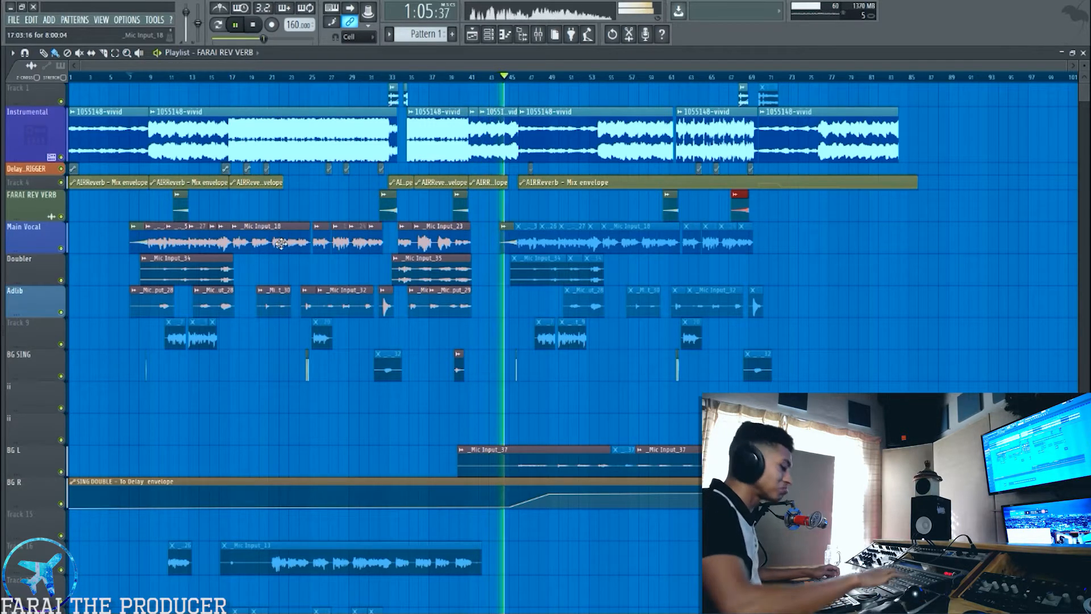
key("space")
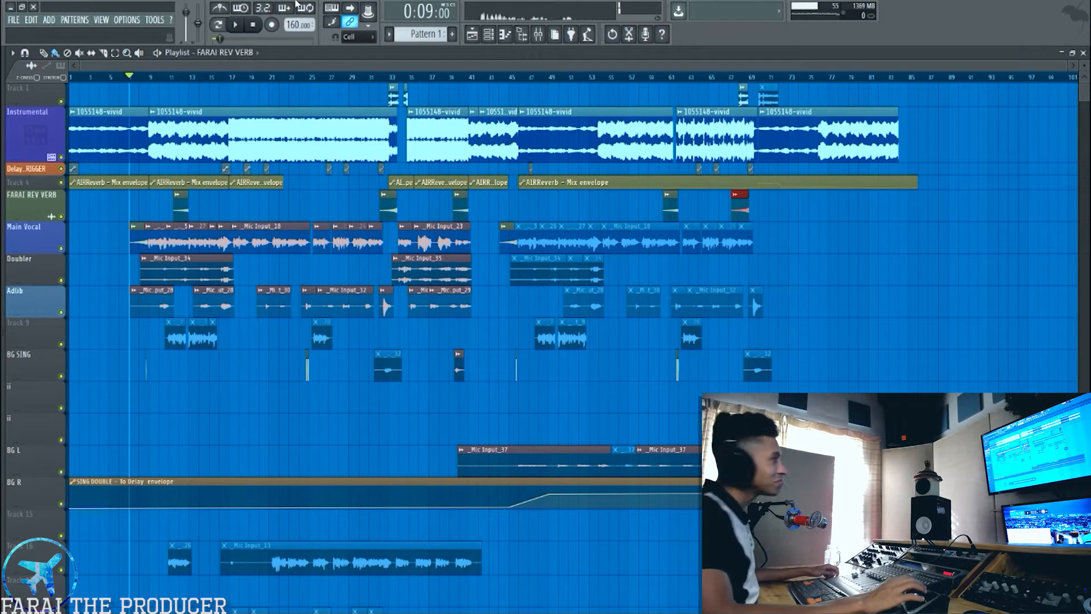
Show the Mono Main channel's effect chain in the mixer and briefly view its CLA-76 Mono compressor
left_click(537, 35)
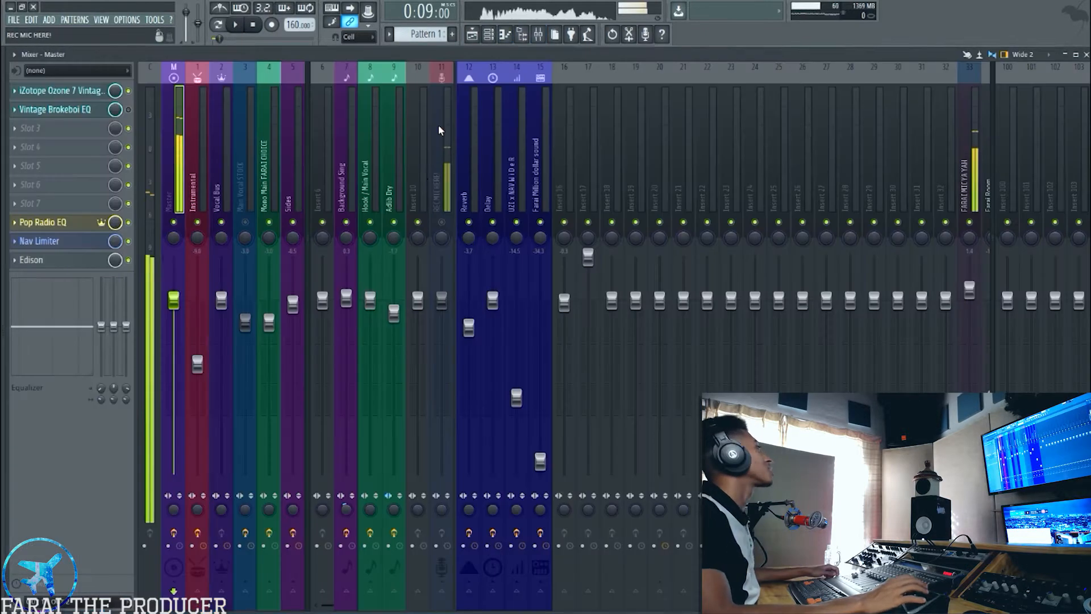
left_click(263, 182)
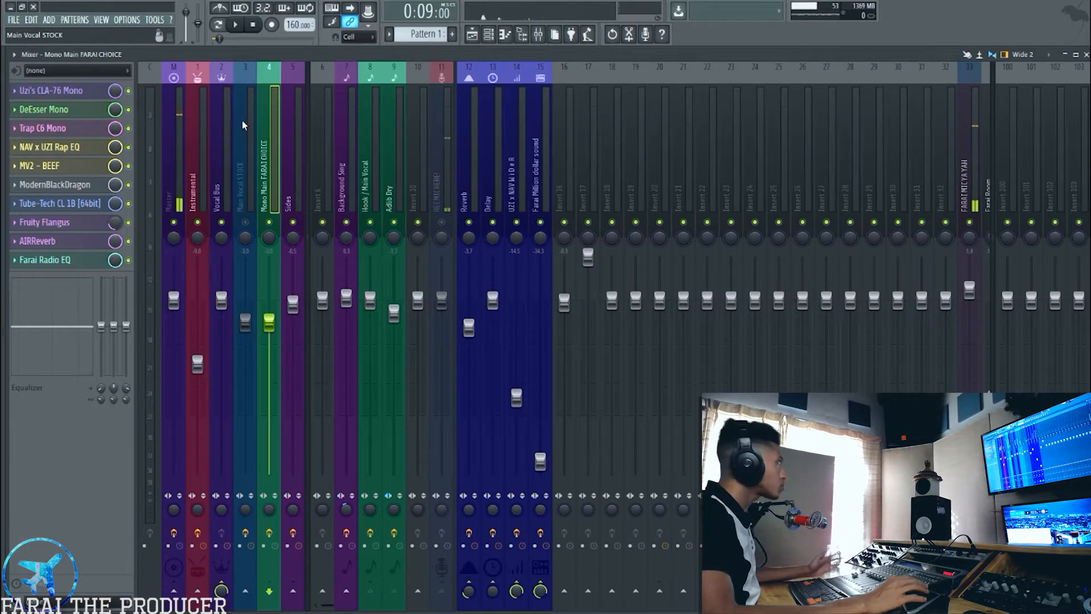
left_click(75, 92)
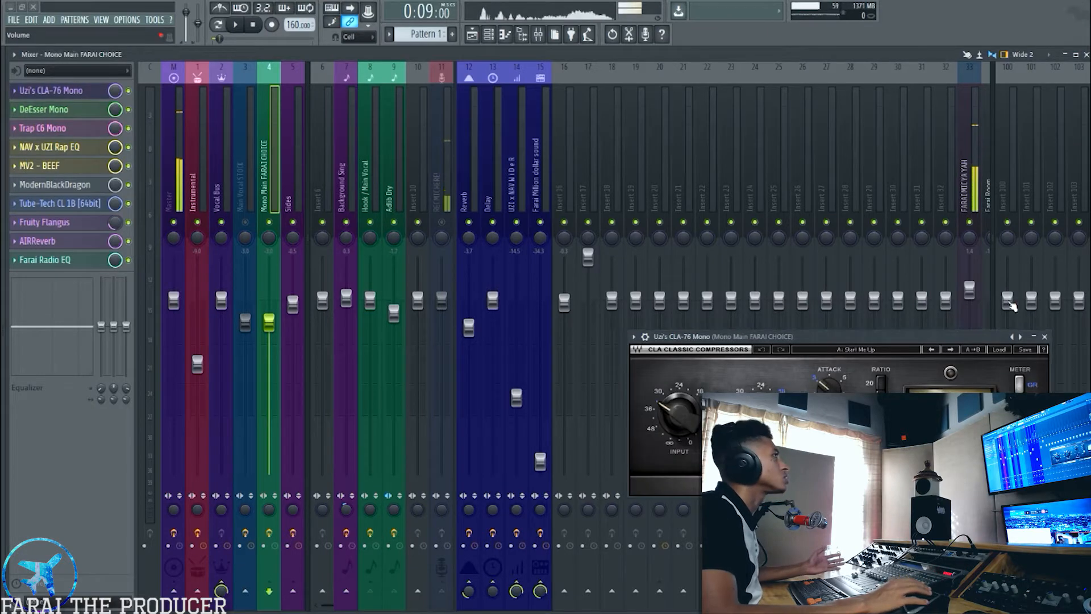
left_click(1045, 337)
View the Uzi 1176 Mono and ModernDeEsser plugins on the Main Vocal STOCK channel one above the other, and close both
left_click(244, 182)
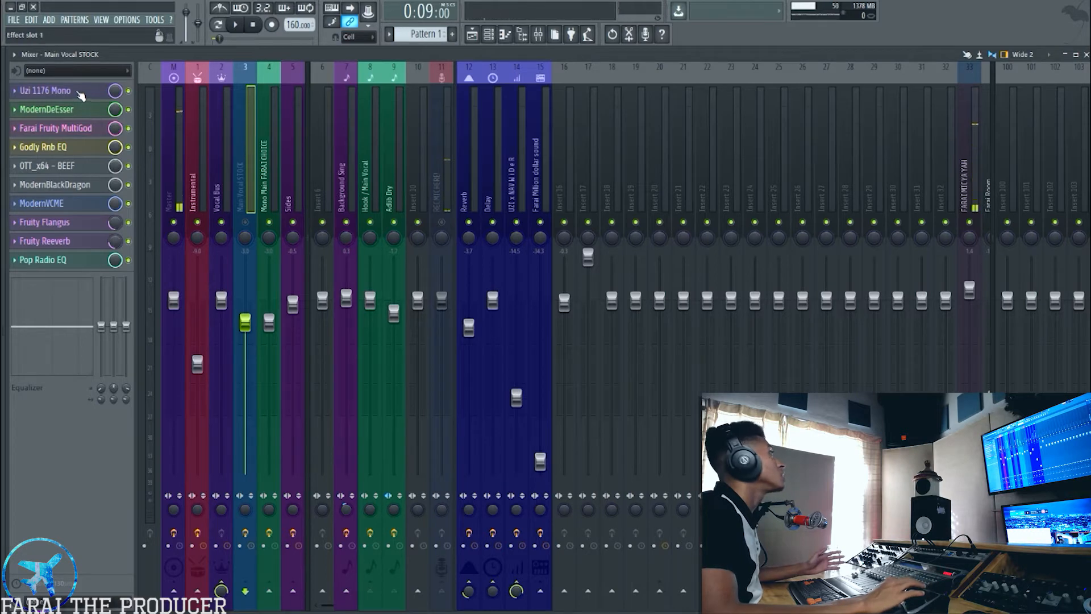
left_click(76, 92)
left_click_drag(640, 260, 346, 198)
left_click(77, 110)
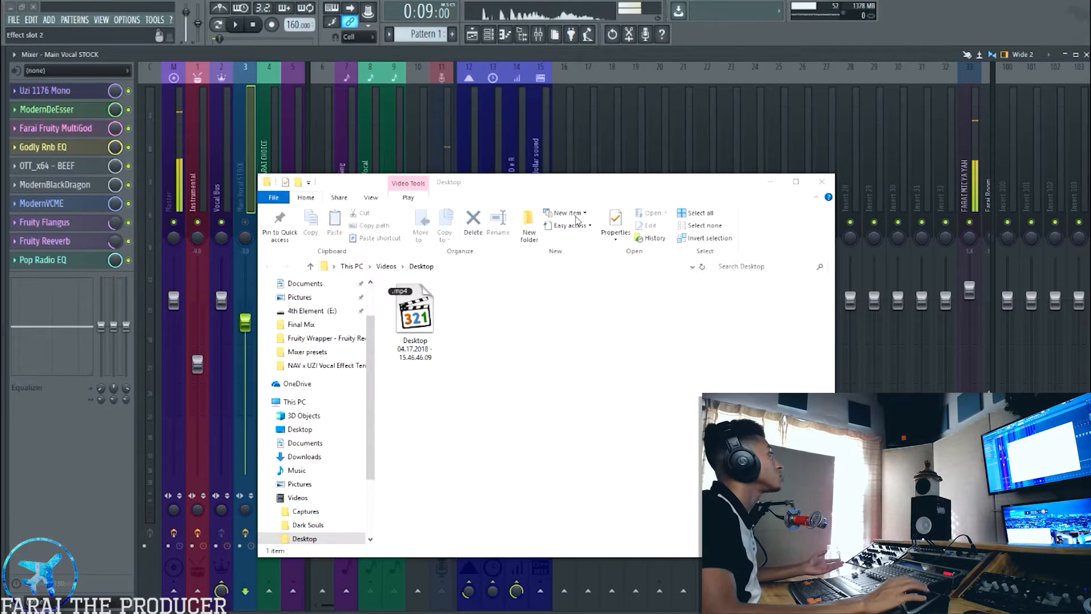
left_click_drag(546, 196, 564, 294)
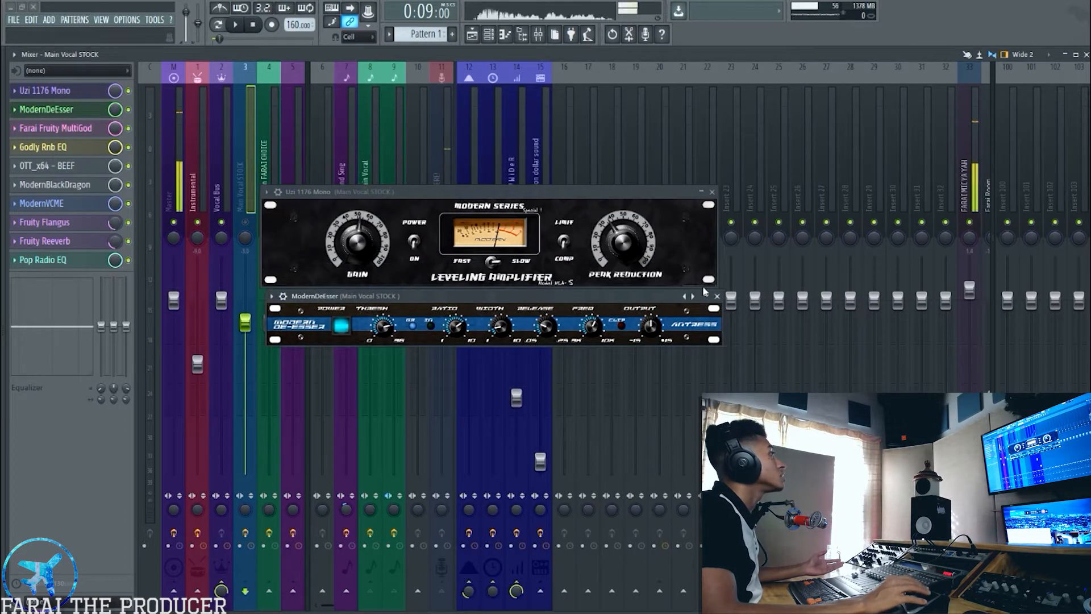
left_click(723, 296)
left_click(712, 191)
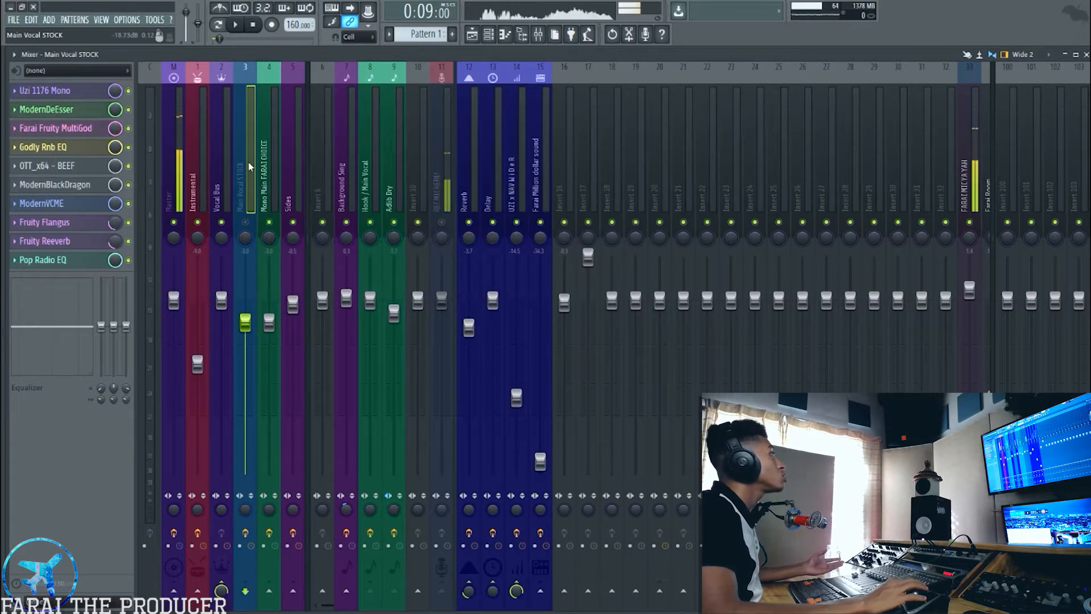
Select the Mono Main channel and check the 4- UM-ONE input device in the MIDI settings
left_click(273, 170)
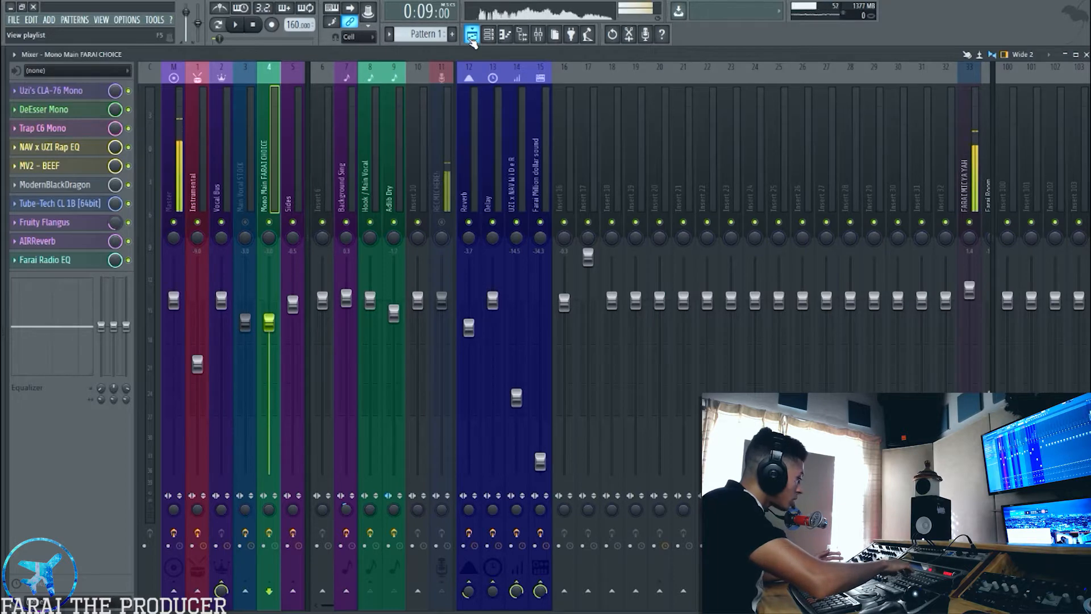
left_click(126, 19)
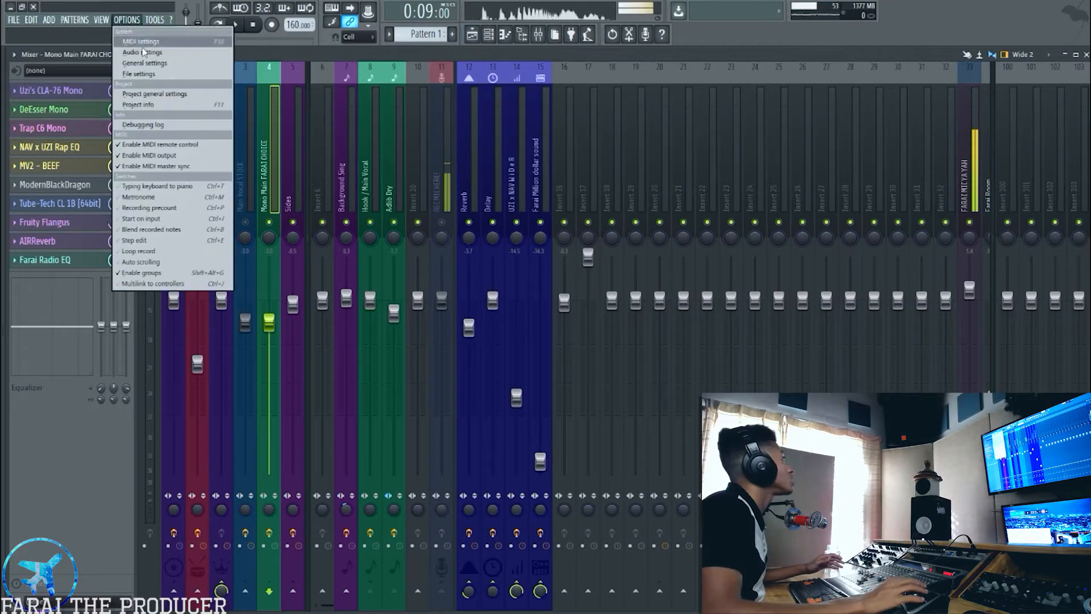
left_click(142, 39)
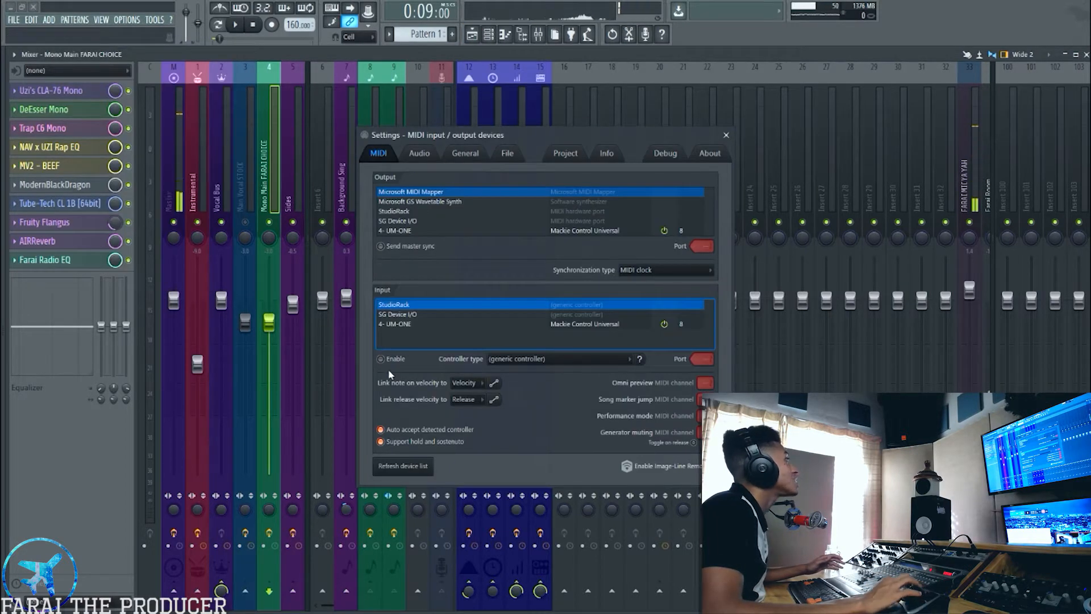
left_click(389, 324)
left_click(726, 135)
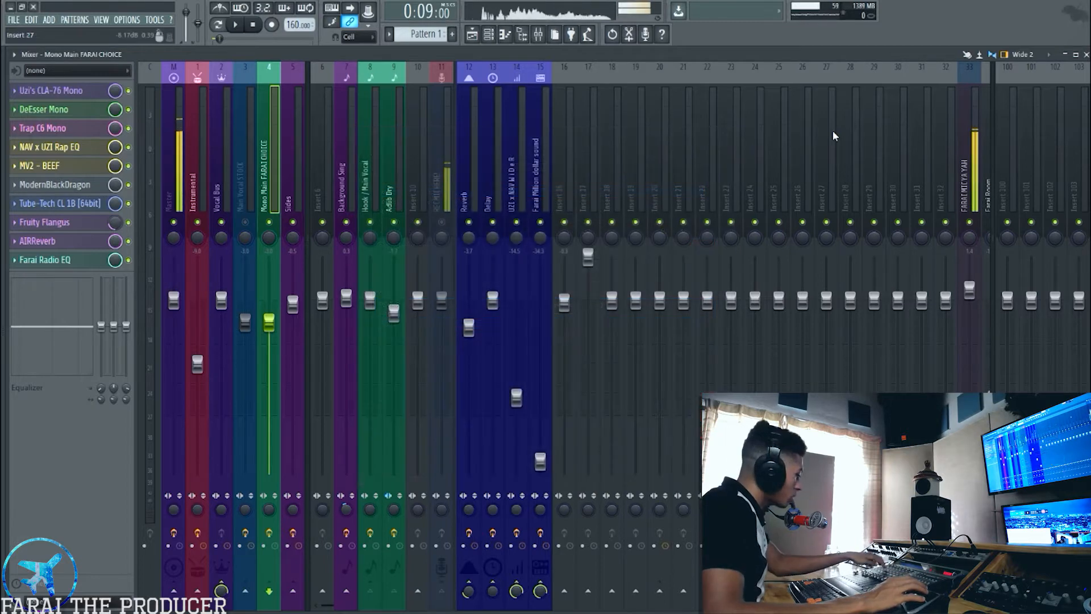
Play the song from the playlist, watch the channel levels in the mixer, and stop playback
left_click(471, 34)
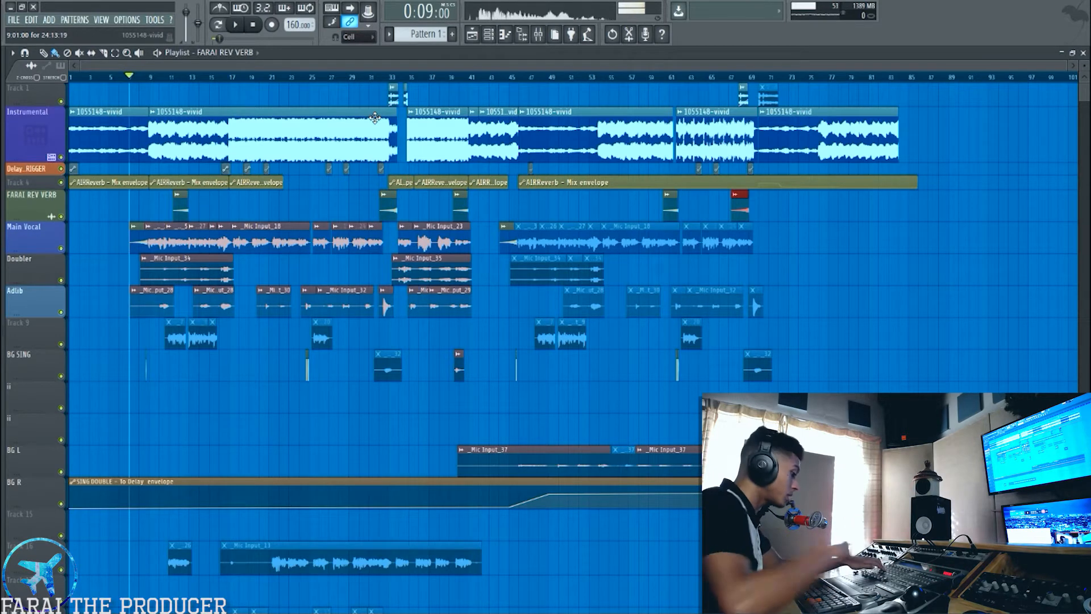
key("space")
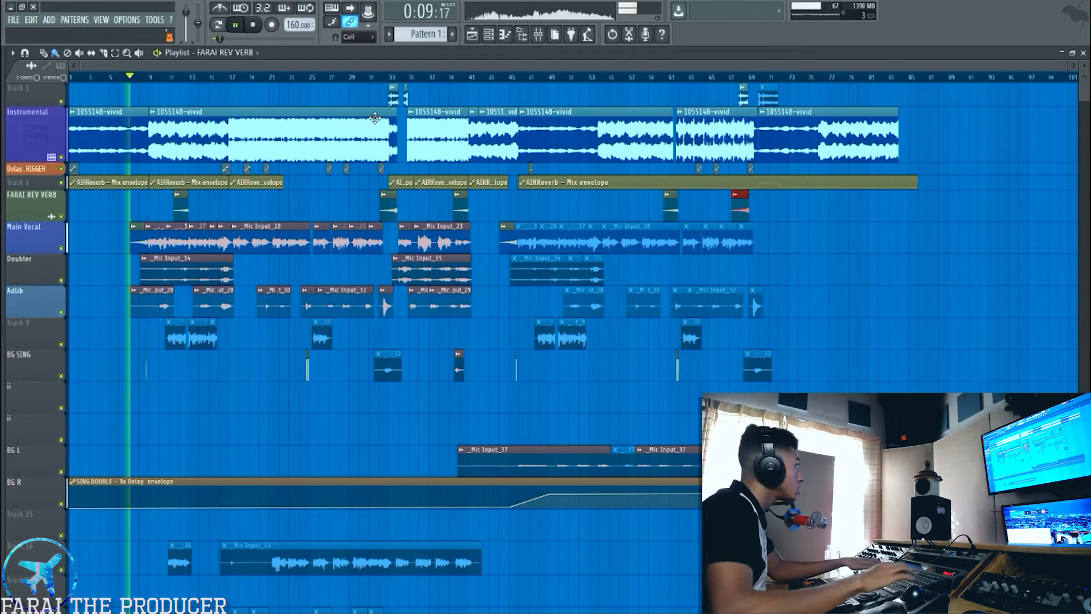
left_click(538, 35)
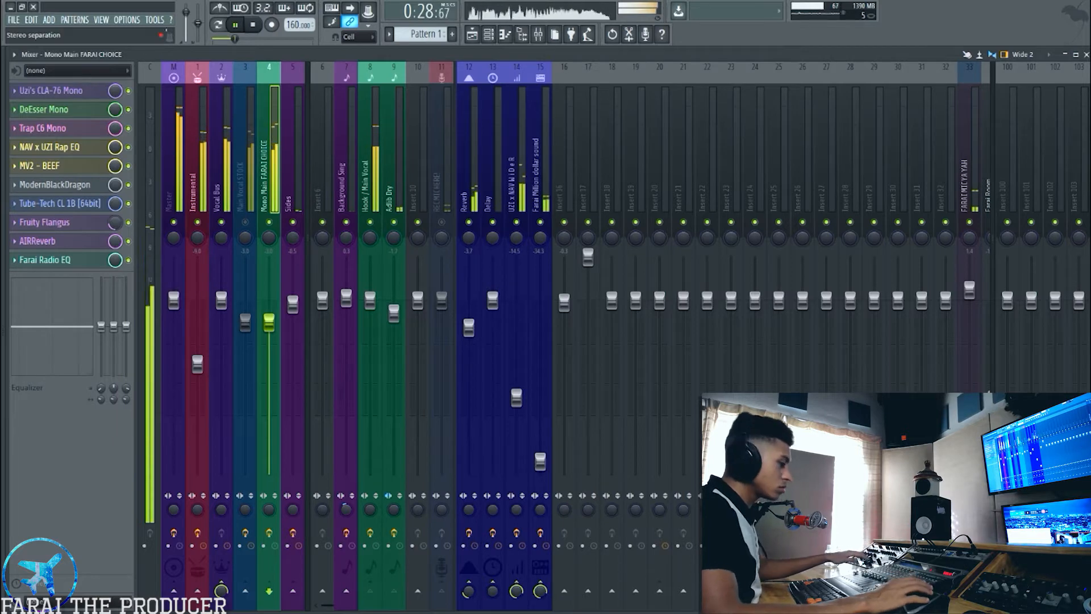
key("space")
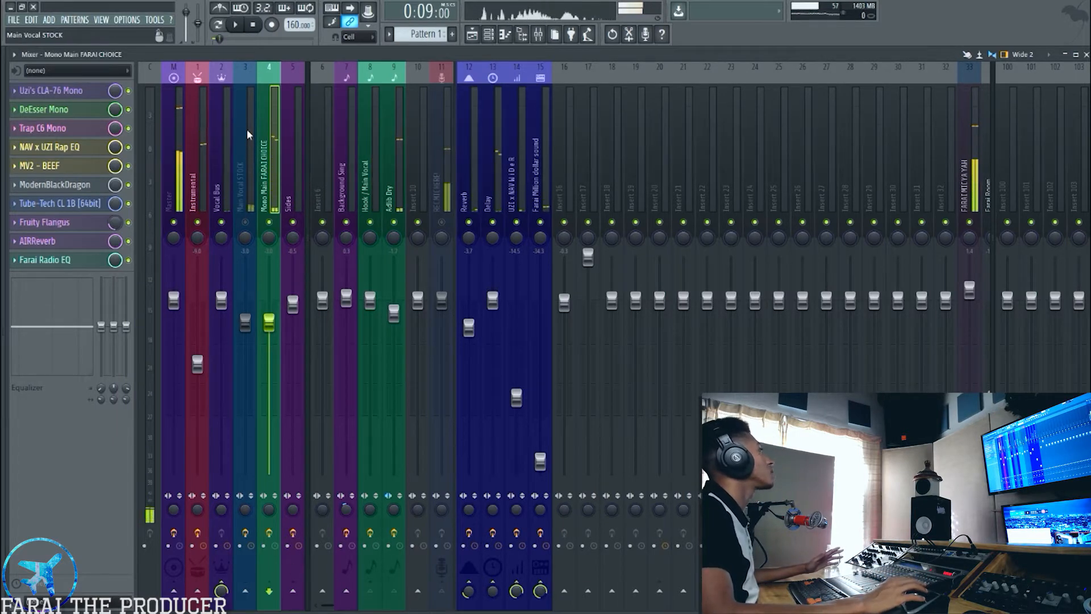
Compare the Main Vocal STOCK and Mono Main effect chains, and compare the Bluey and Blacky revisions of Mono Main's CLA-76, leaving Blacky selected
left_click(241, 105)
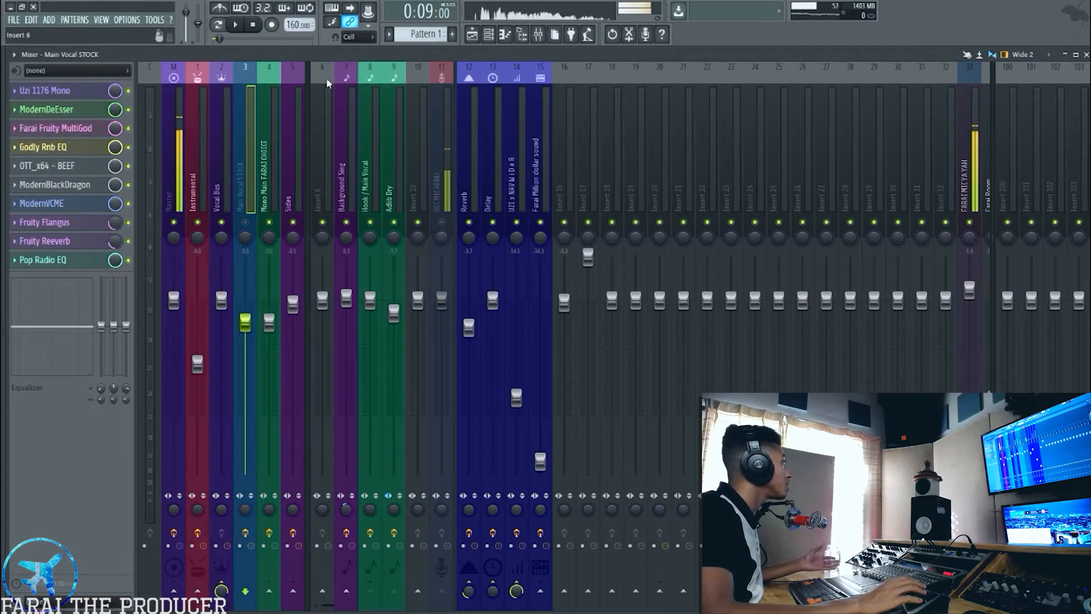
left_click(270, 147)
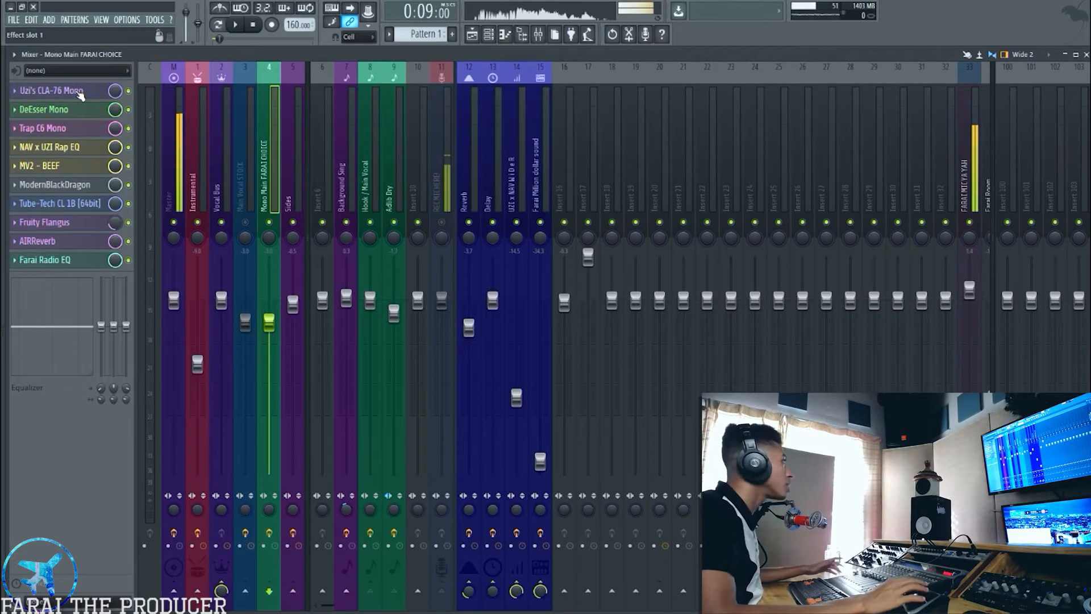
left_click(80, 93)
left_click_drag(796, 333, 518, 194)
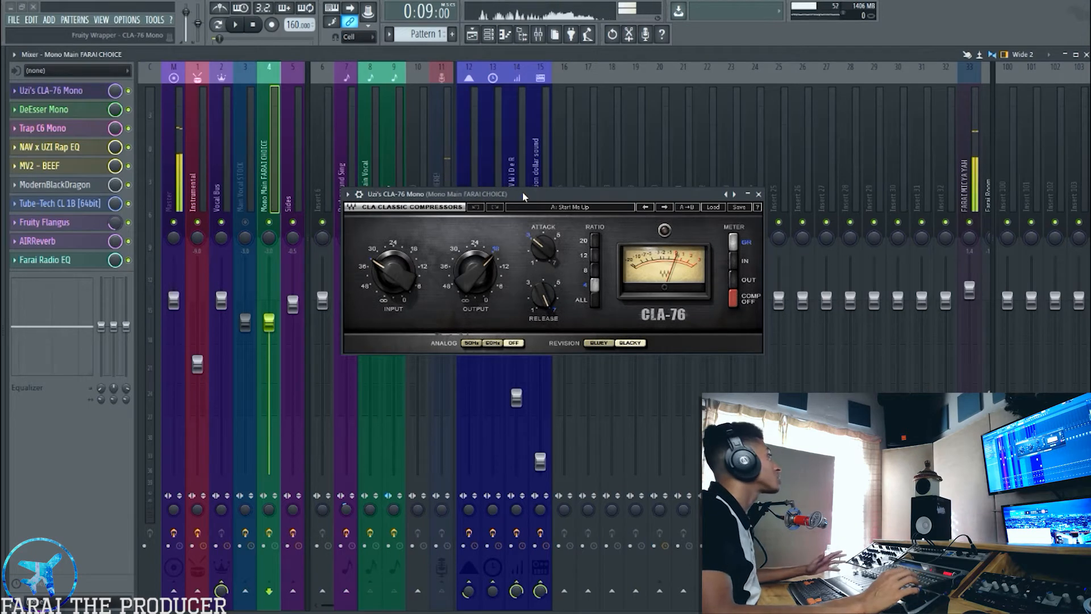
left_click_drag(523, 191, 496, 194)
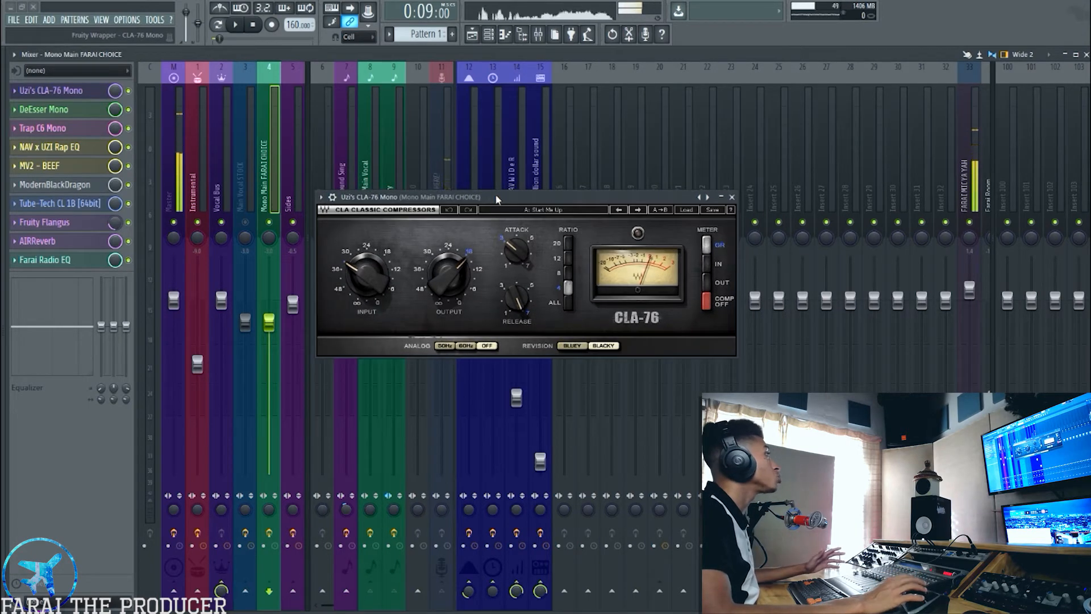
left_click(571, 346)
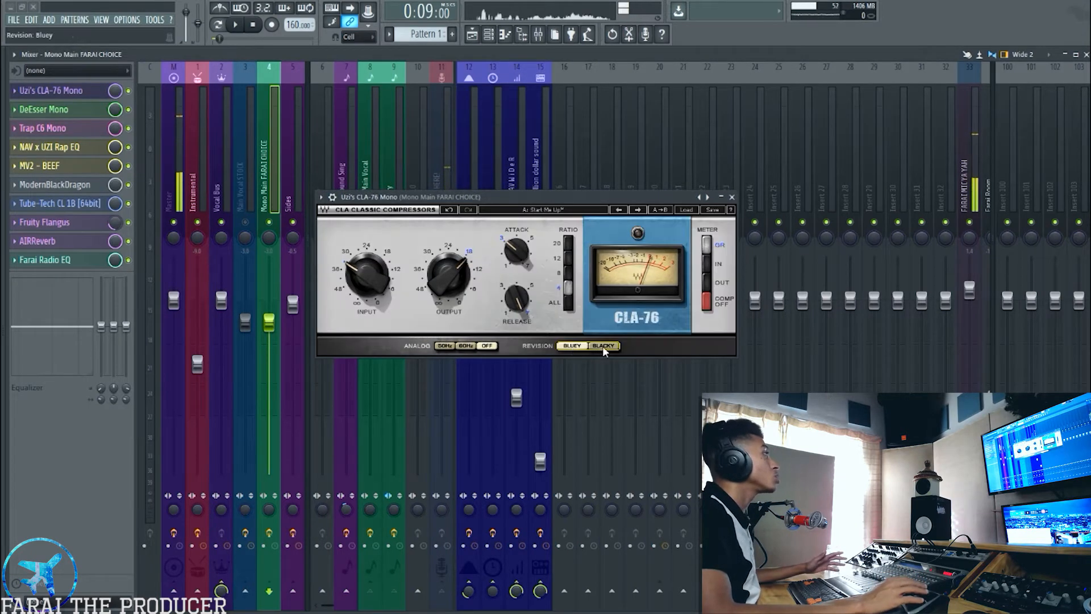
left_click(604, 347)
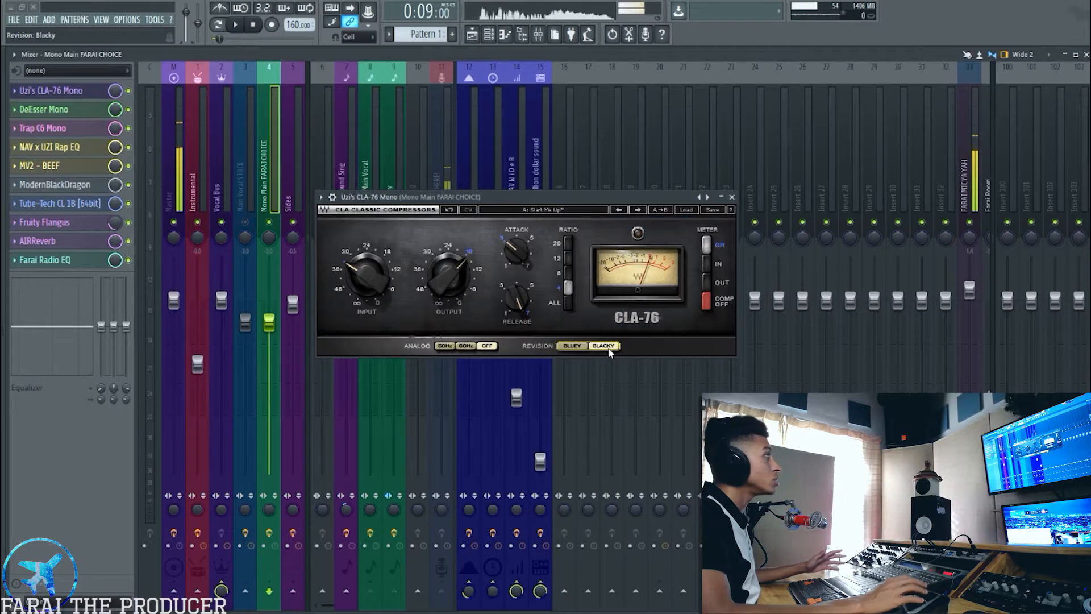
Open Uzi 1176 Mono from the Main Vocal STOCK channel, place it below the CLA-76 for comparison, and close it
left_click(248, 138)
left_click(45, 90)
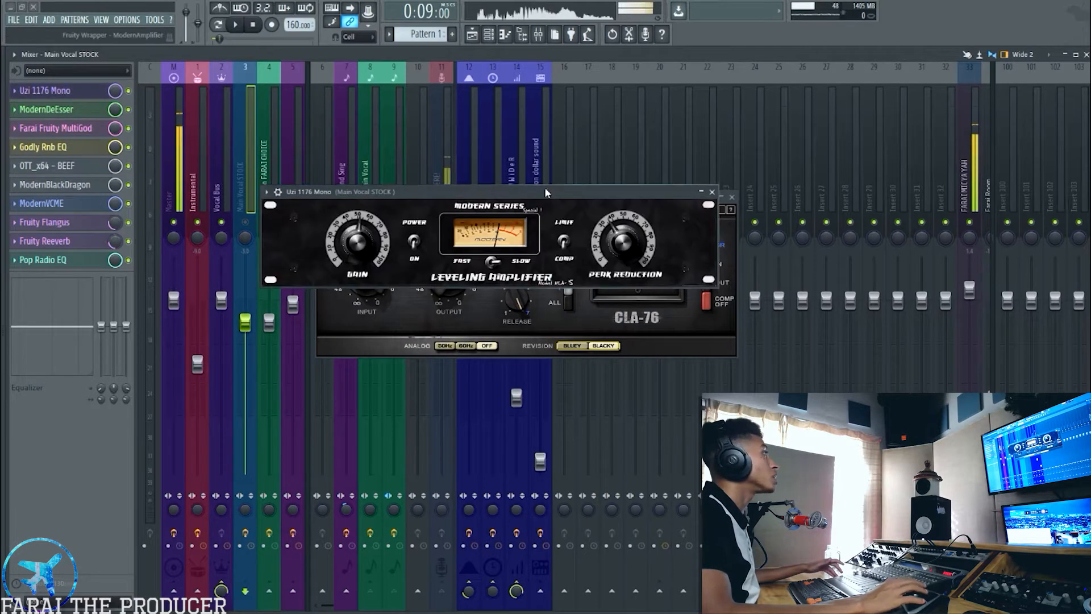
left_click_drag(545, 193, 571, 368)
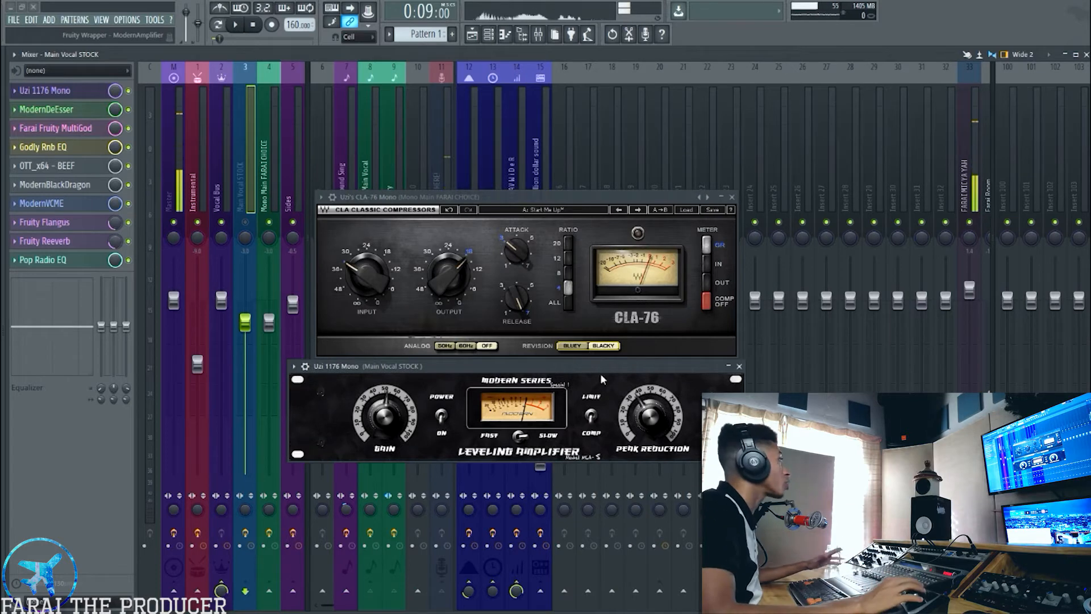
left_click(739, 366)
Return to the Mono Main channel, close its CLA-76 compressor, and open the DeEsser Mono plugin for viewing
left_click(271, 117)
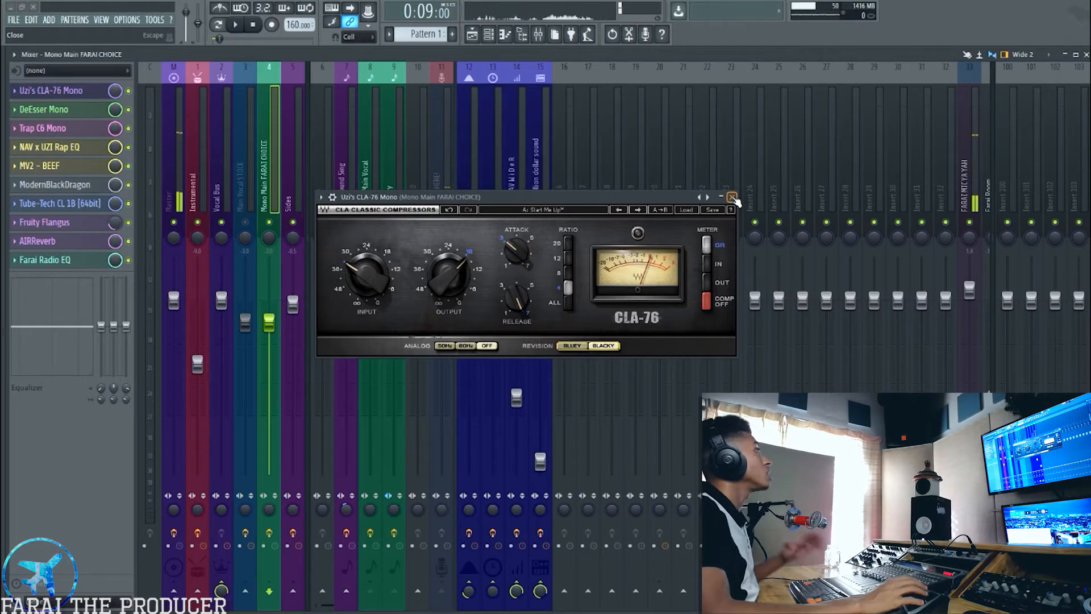
left_click(82, 94)
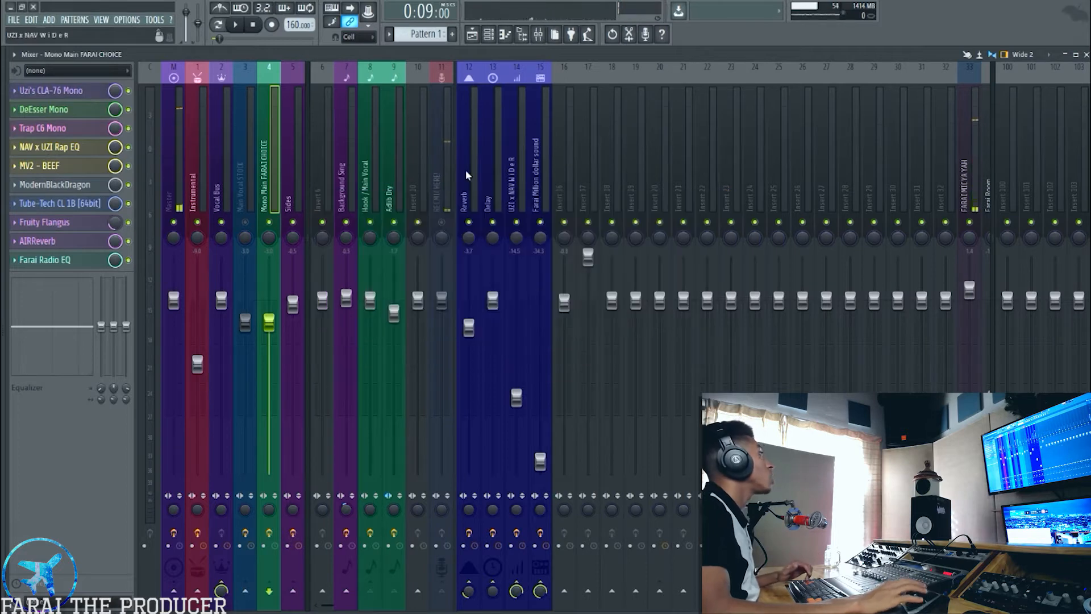
left_click(44, 109)
left_click_drag(519, 252, 436, 218)
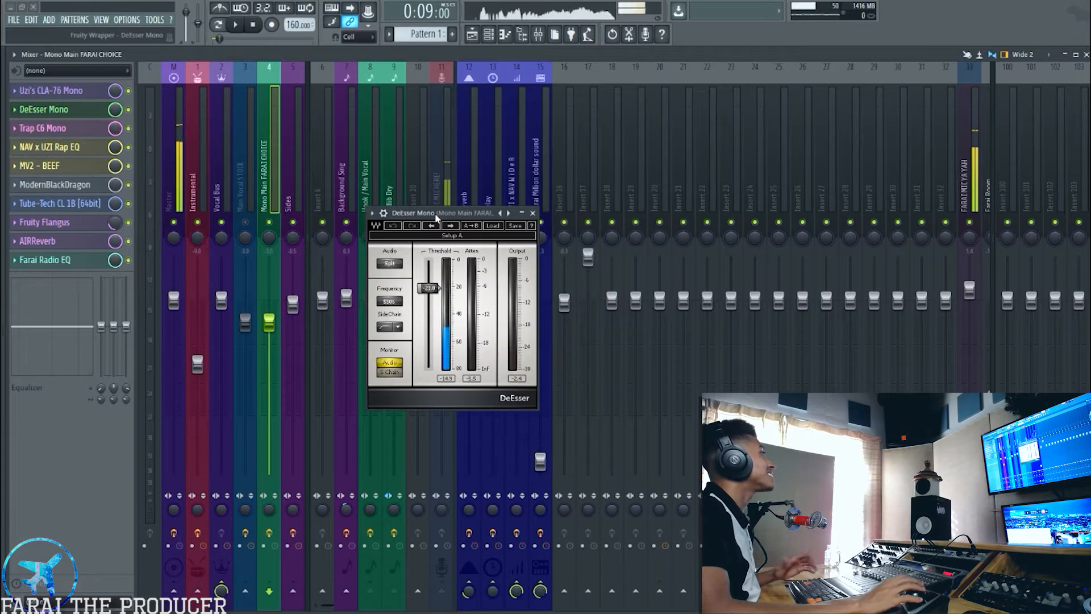
Play the song in the playlist from about bar 17 with the DeEsser open to watch its meters
key("F5")
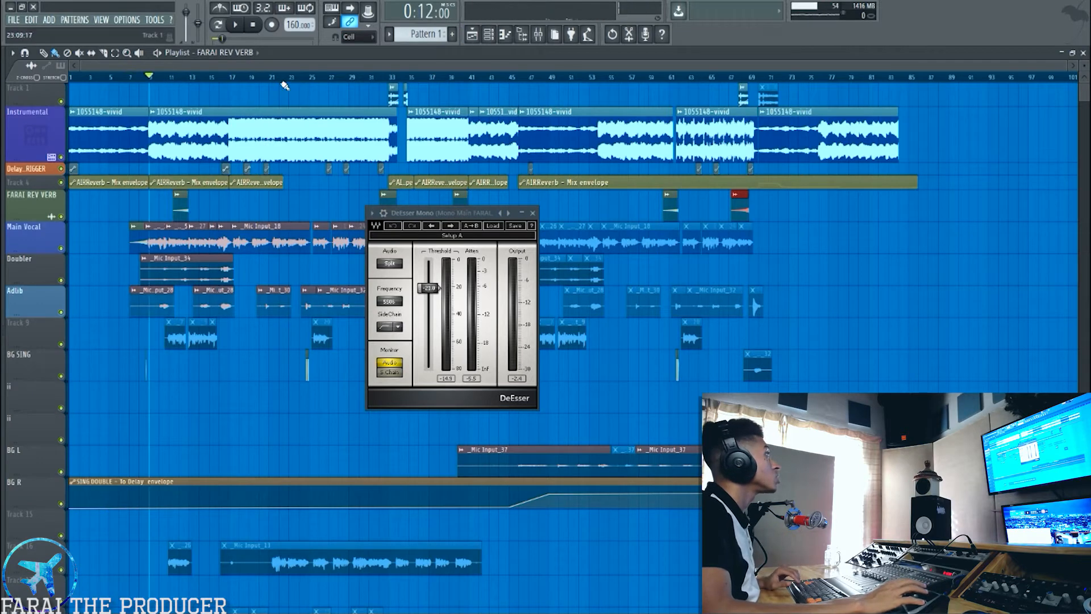
left_click(230, 76)
key("space")
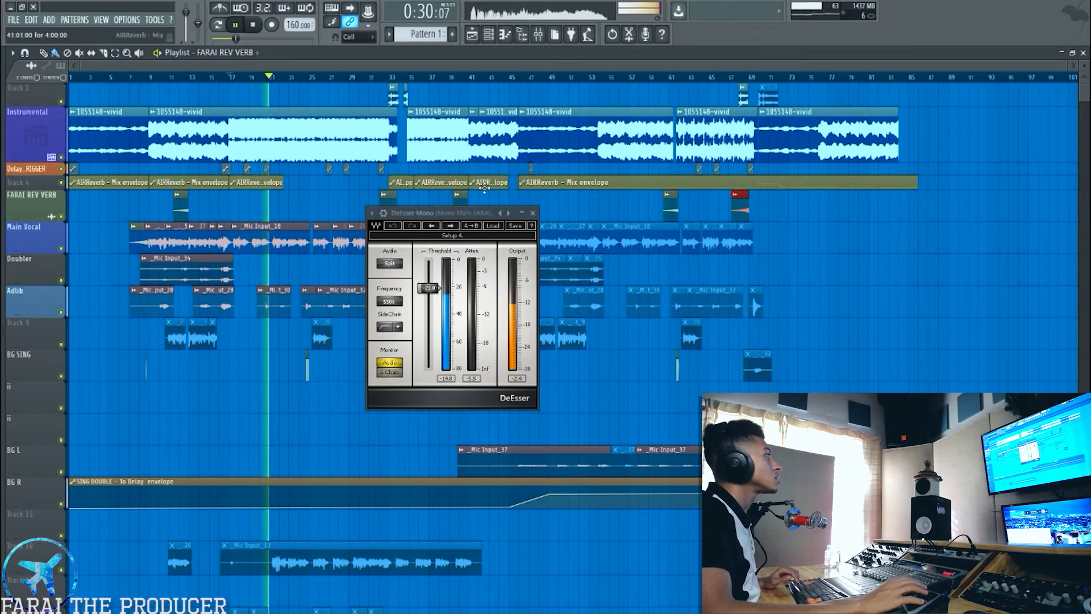
Open Trap C6 Mono from the Mono Main channel, close the DeEsser, and position the C6 window for viewing
left_click_drag(443, 214, 477, 210)
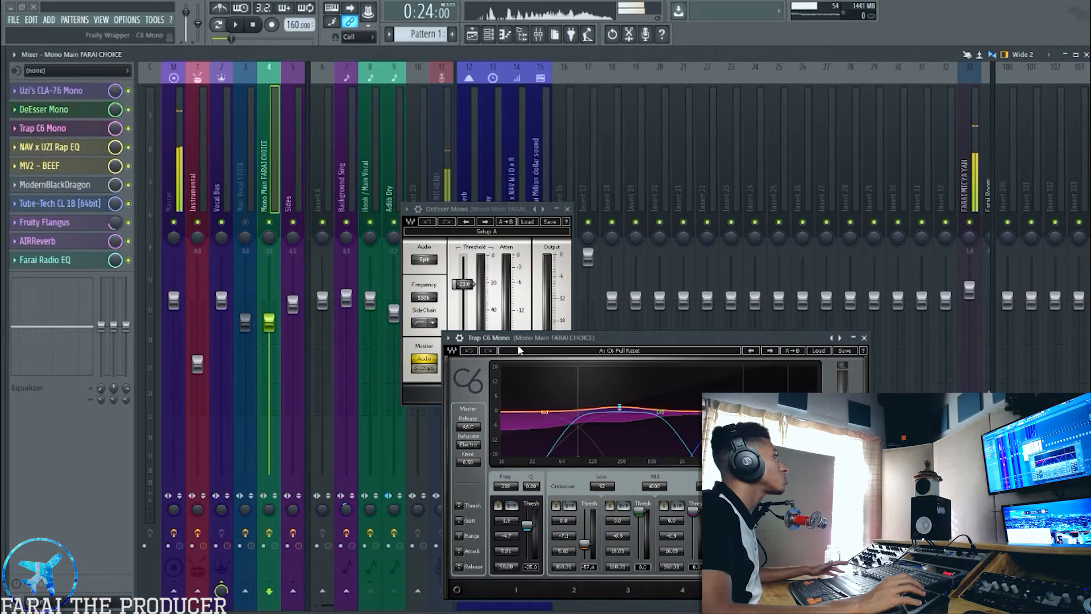
left_click_drag(575, 331, 387, 311)
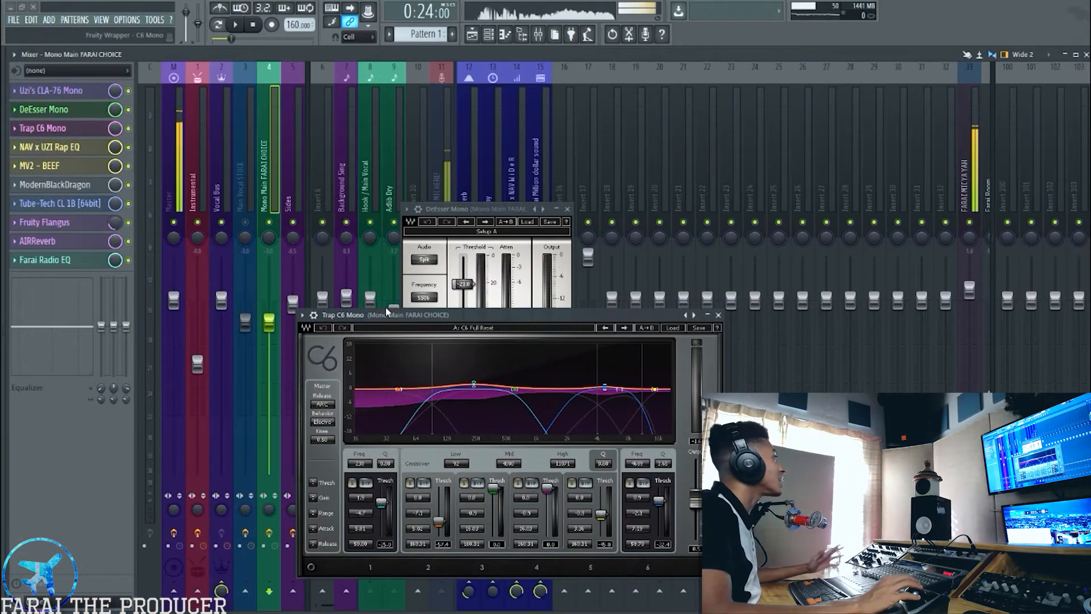
left_click(568, 209)
left_click_drag(496, 315, 490, 241)
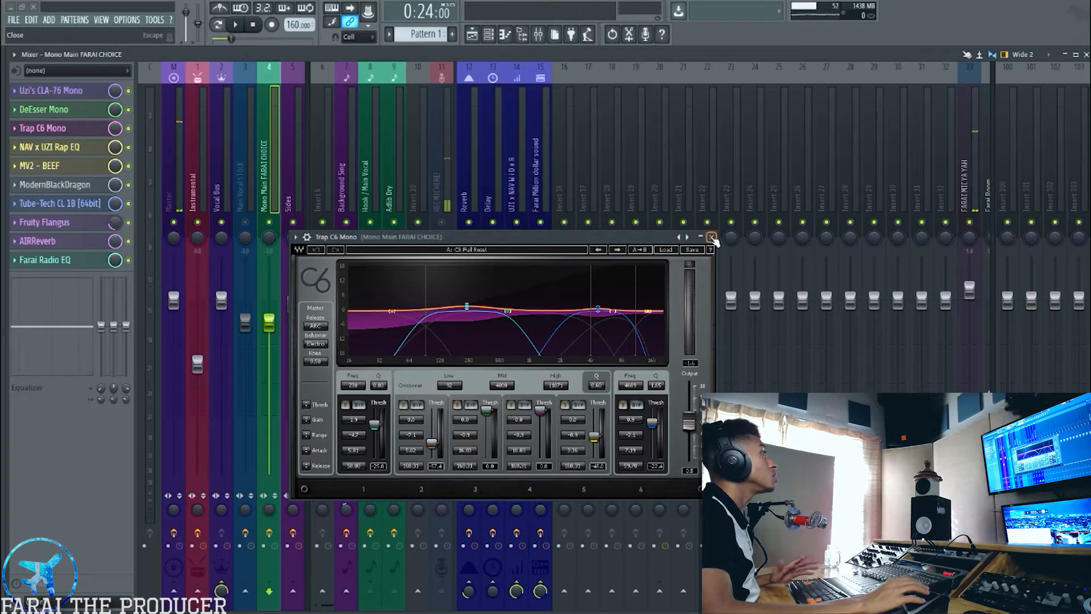
Open Farai Fruity MultiGod from the Main Vocal STOCK channel and line it up above the Trap C6 for comparison
left_click(243, 169)
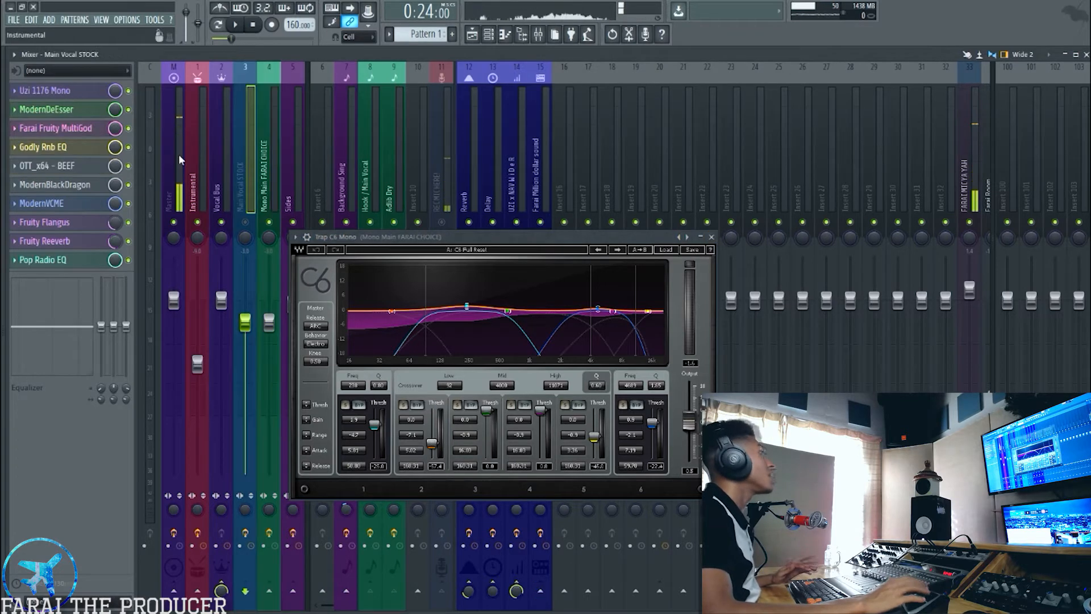
left_click(56, 129)
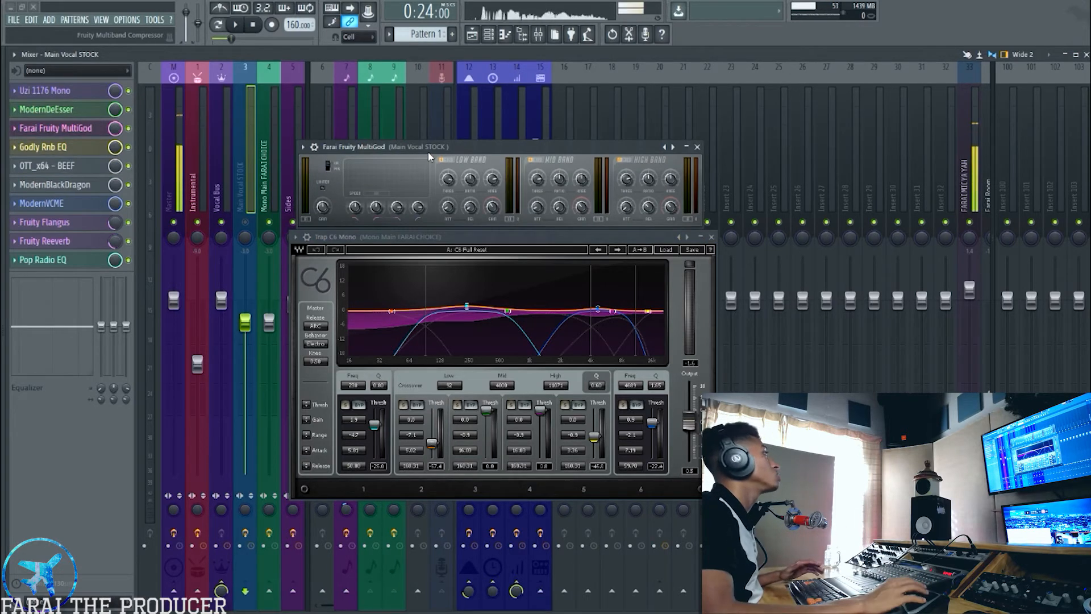
left_click_drag(429, 158, 436, 154)
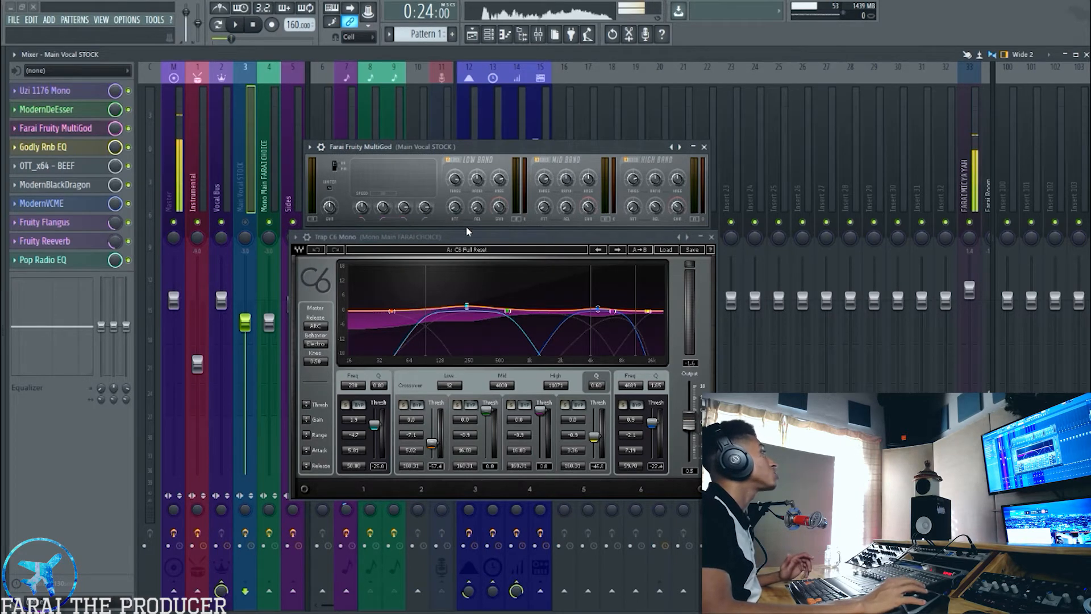
left_click_drag(469, 237, 476, 237)
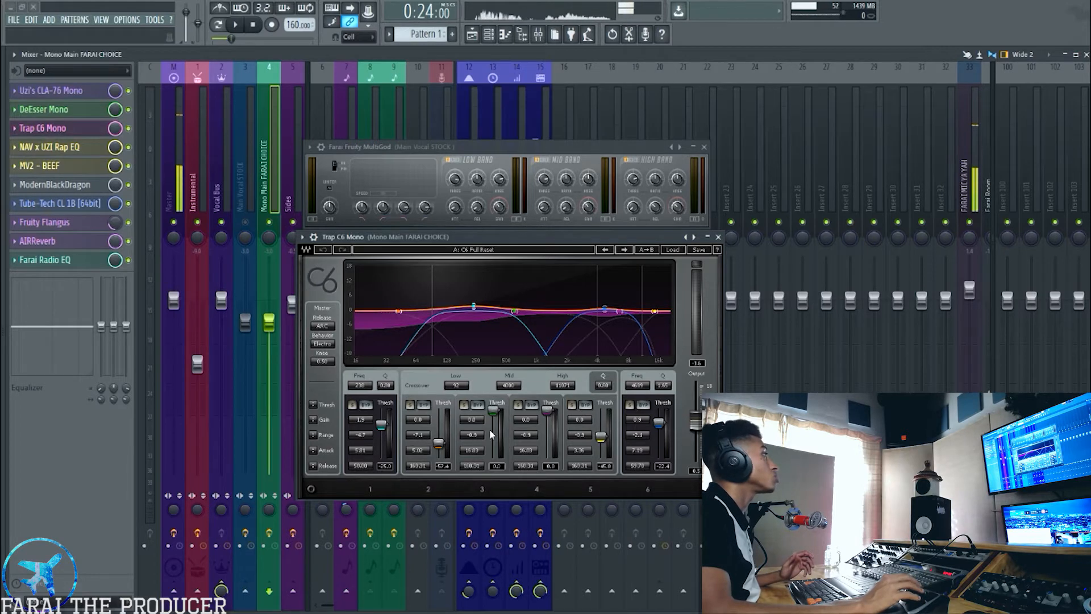
Switch between the Main Vocal STOCK and Mono Main channels to compare their multiband compressors, and close Farai Fruity MultiGod
left_click(630, 174)
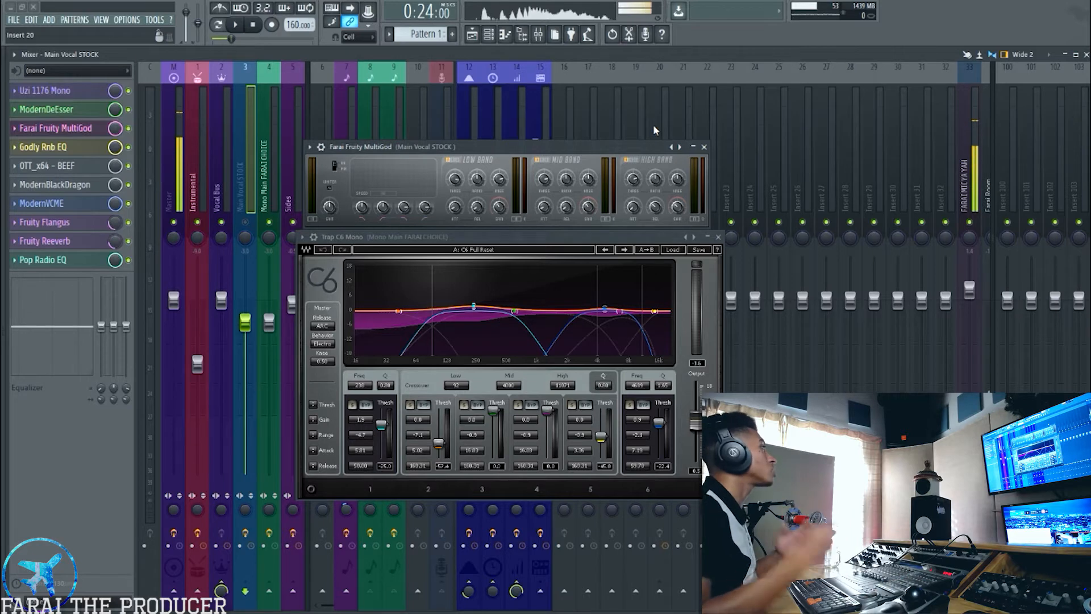
left_click(267, 154)
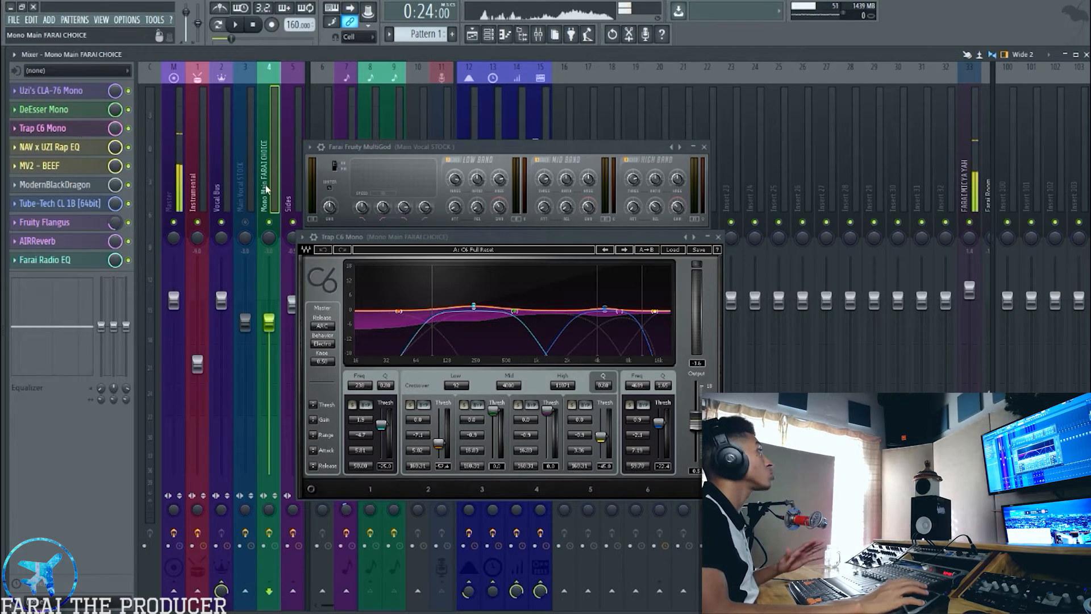
left_click(242, 180)
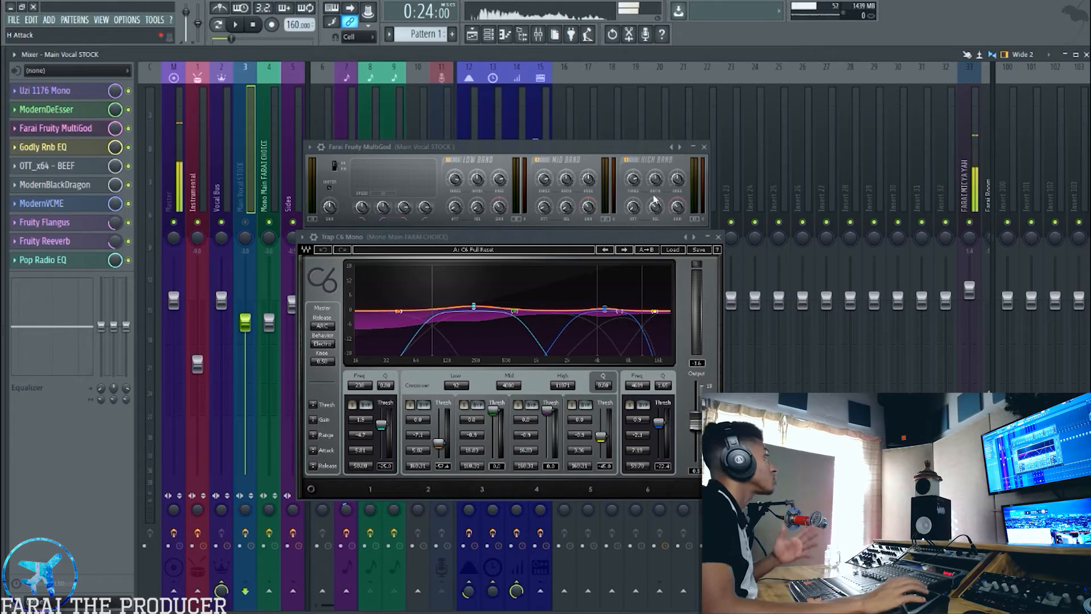
left_click(706, 148)
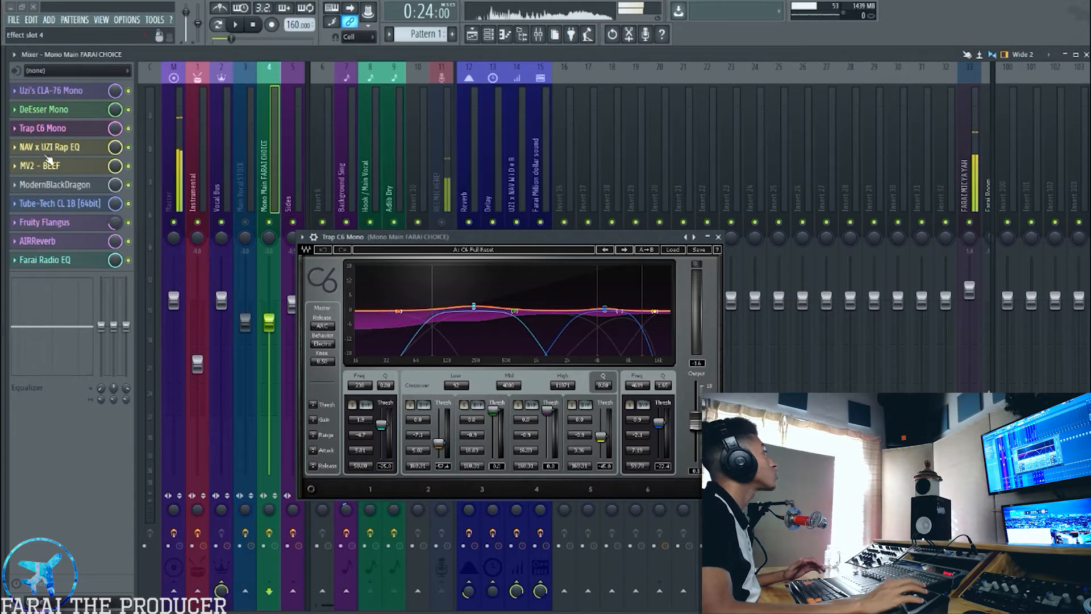
Open NAV x UZI Rap EQ and MV2 - BEEF from Mono Main, and place the EQ above the Trap C6 controls
left_click(81, 153)
left_click(57, 165)
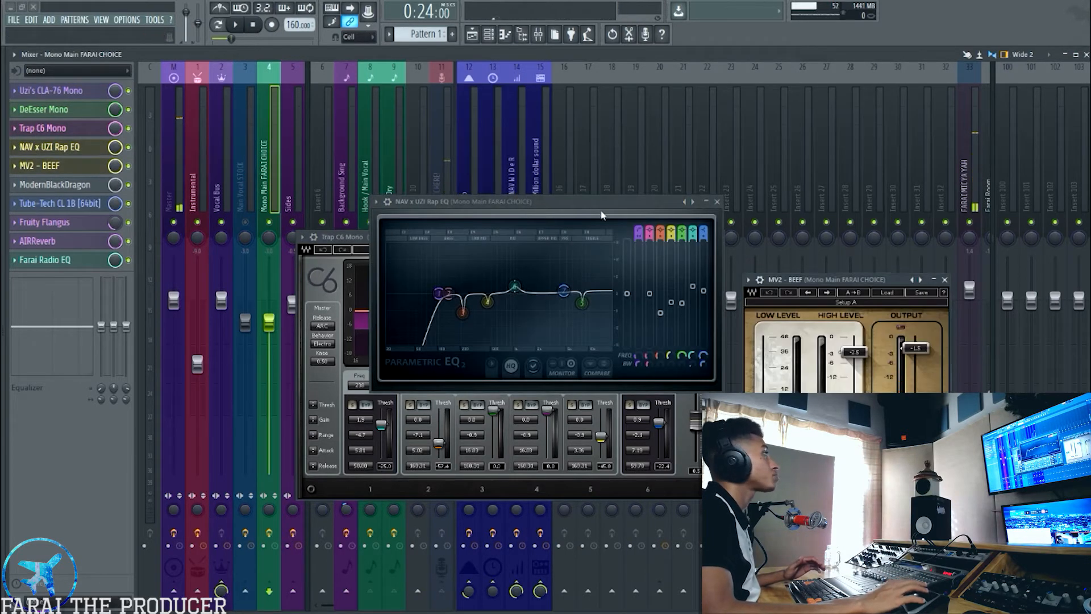
left_click_drag(602, 222, 595, 124)
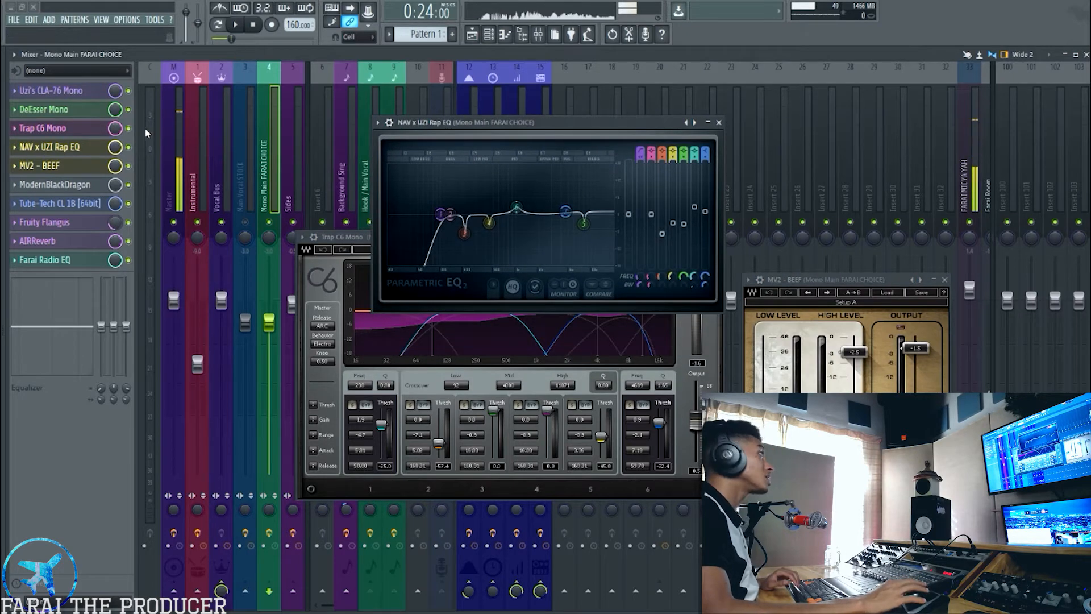
Play the song, close Trap C6, toggle the NAV x UZI Rap EQ slot to hear its effect, and stop playback
key("space")
left_click(349, 238)
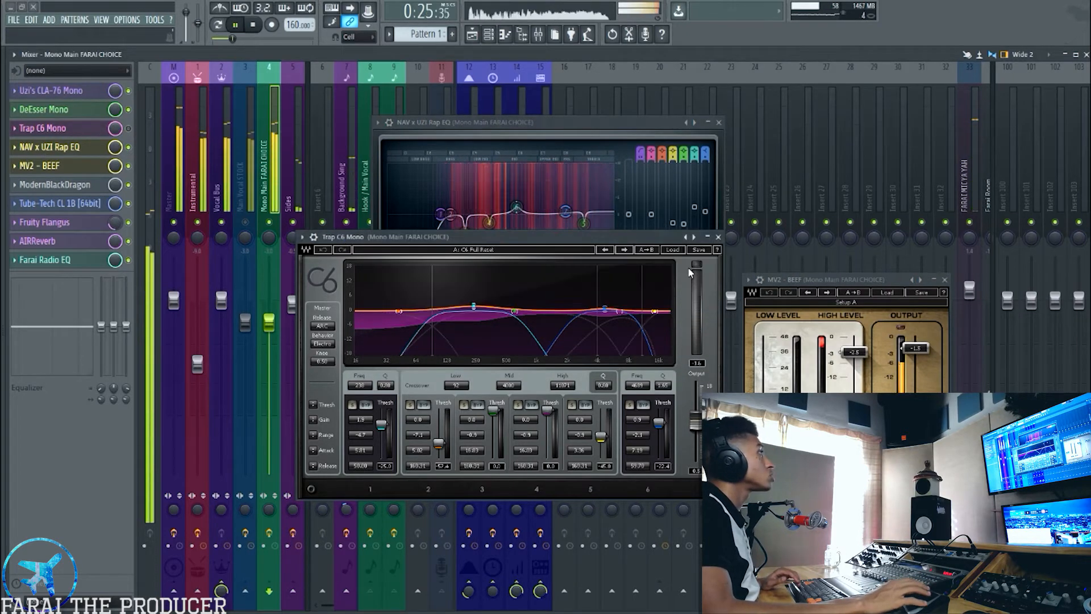
left_click(717, 237)
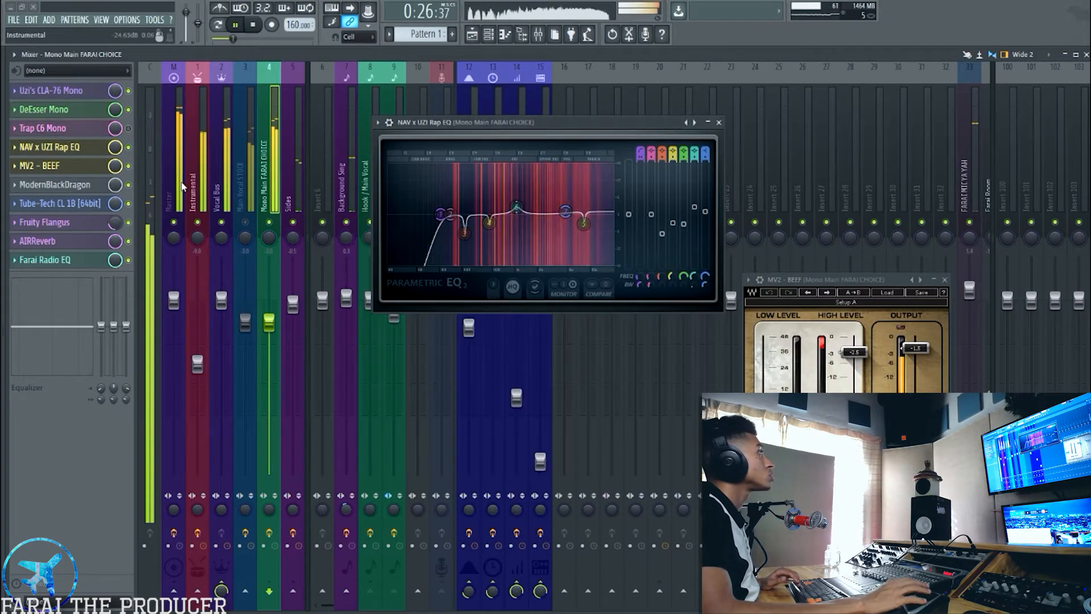
left_click(128, 147)
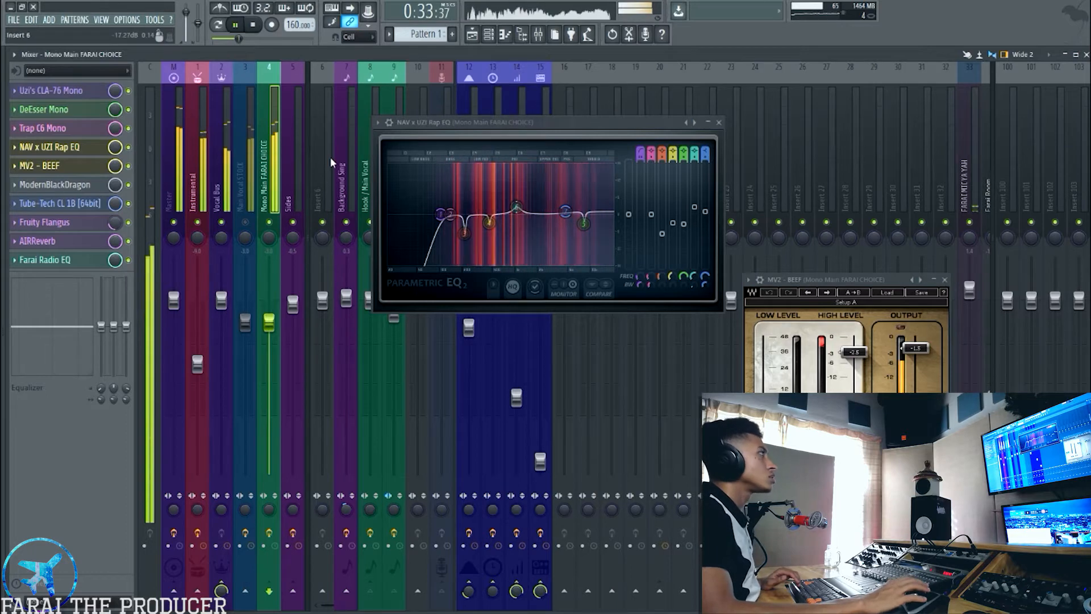
key("space")
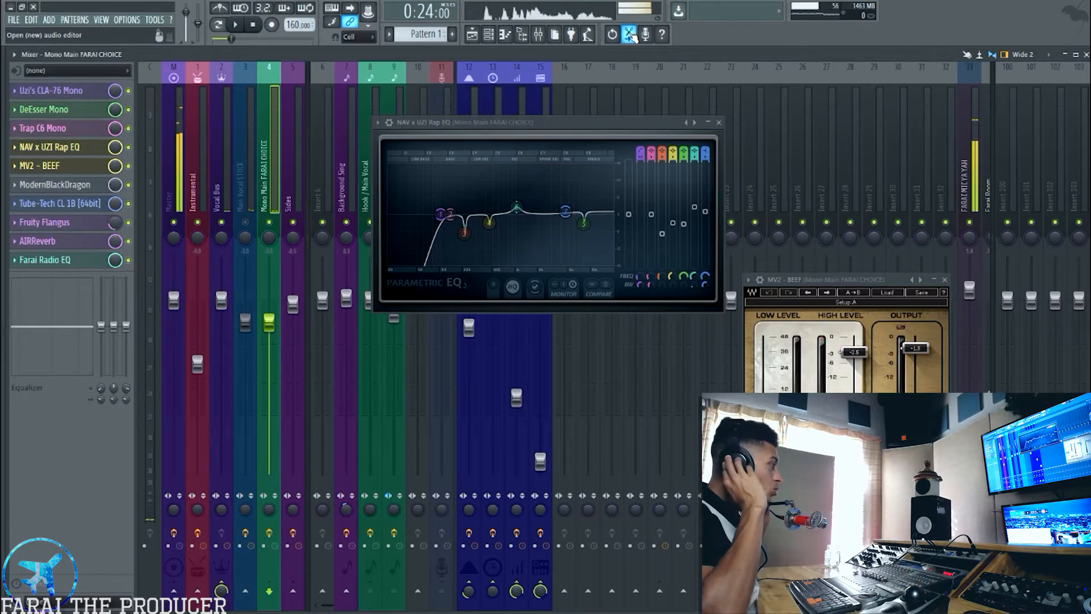
Place MV2 - BEEF below the EQ, compare it with OTT_x64 - BEEF from Main Vocal STOCK, and close both plugins
left_click_drag(833, 280, 530, 322)
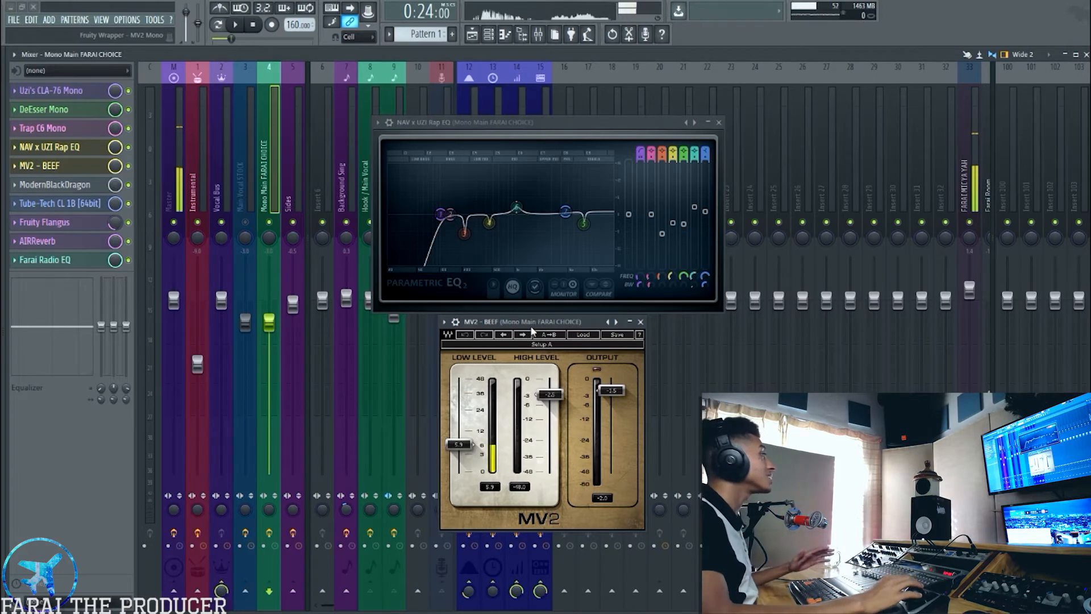
left_click_drag(532, 328, 536, 333)
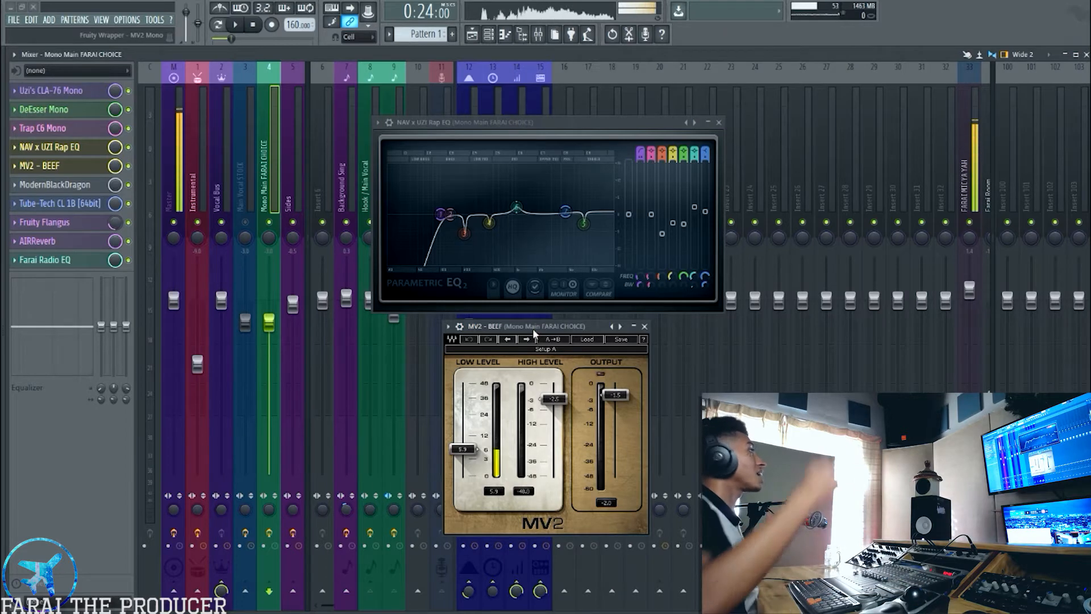
left_click(246, 153)
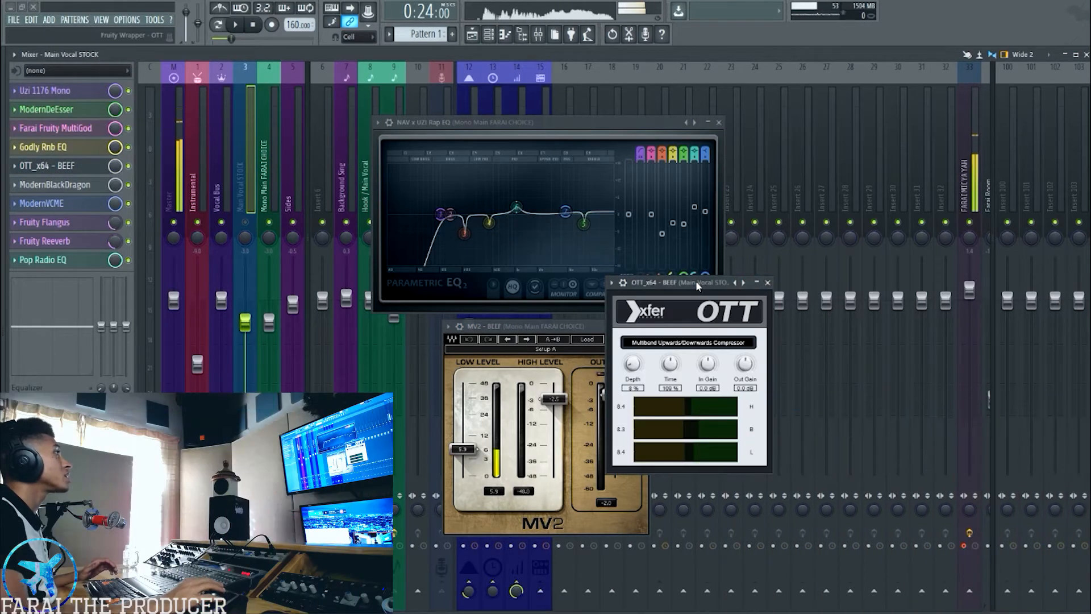
left_click_drag(698, 286, 746, 330)
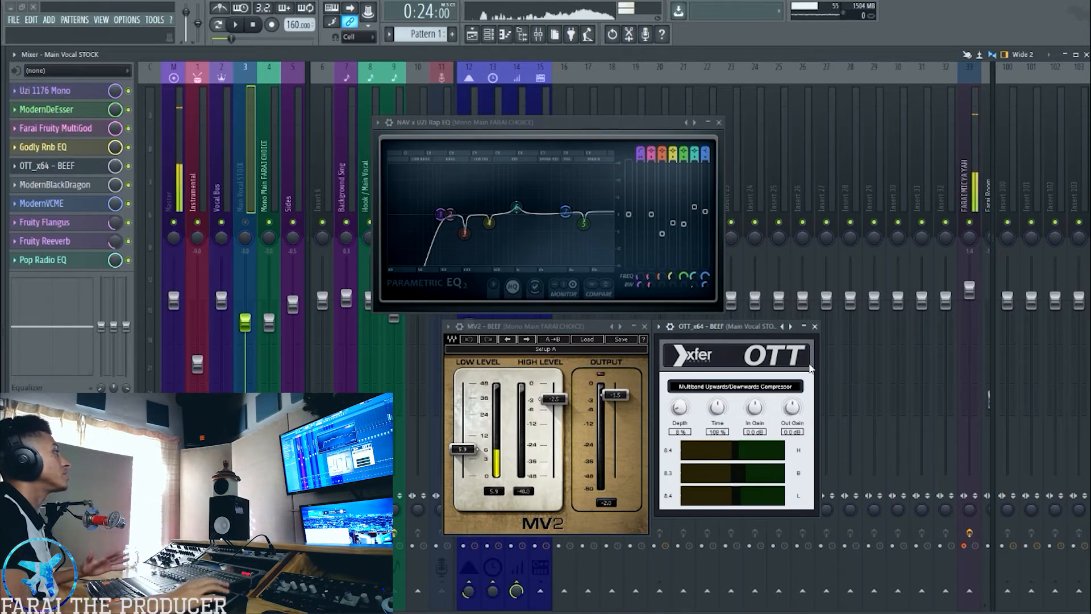
left_click(814, 326)
left_click(644, 326)
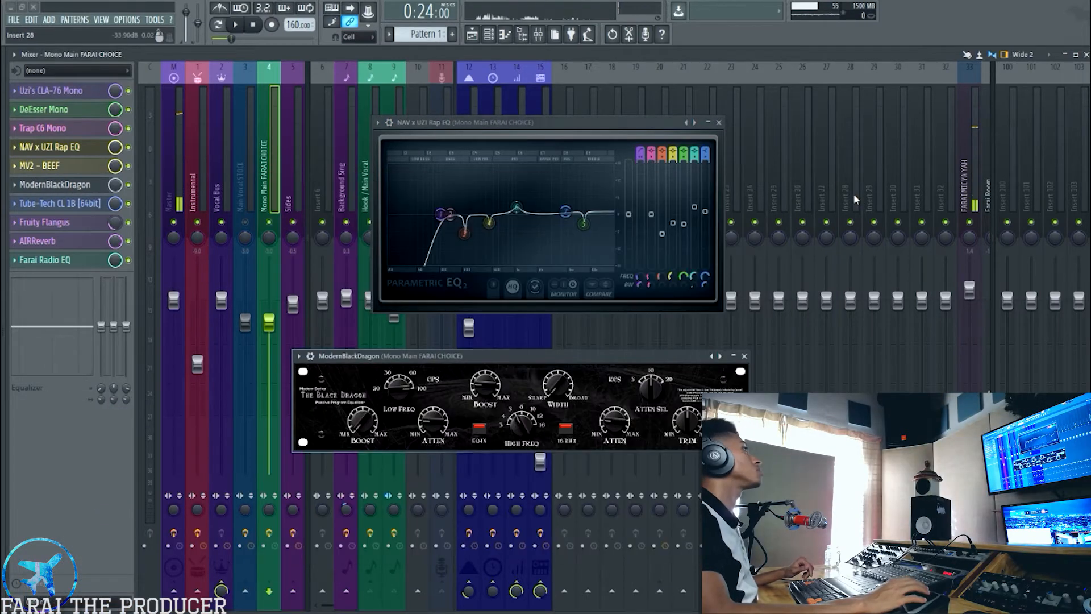
View Mono Main's ModernBlackDragon equalizer below the NAV x UZI Rap EQ and close it
left_click_drag(505, 332, 423, 332)
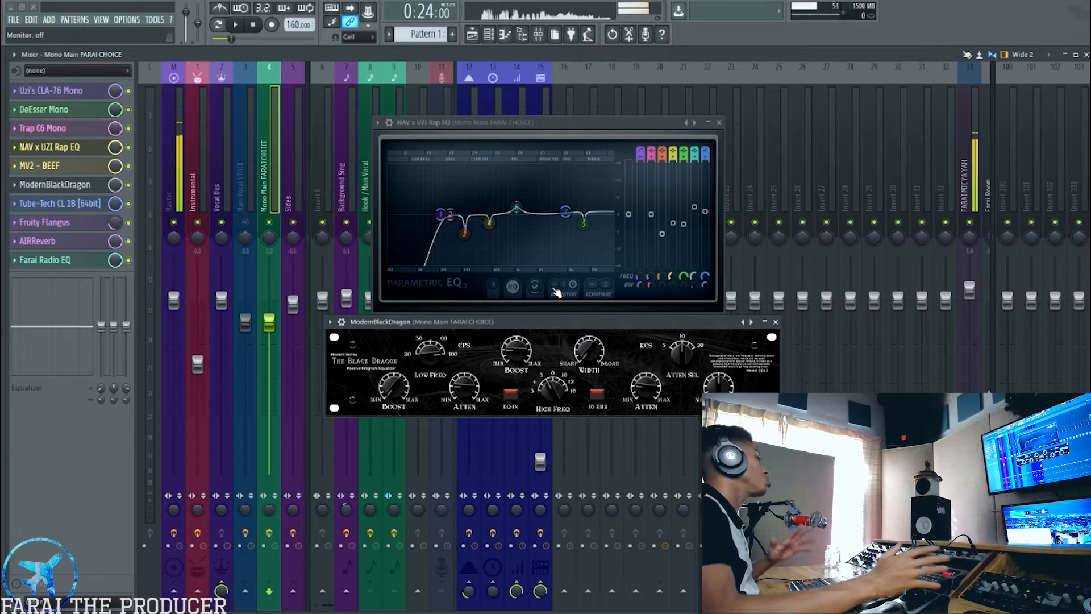
left_click_drag(517, 326, 529, 322)
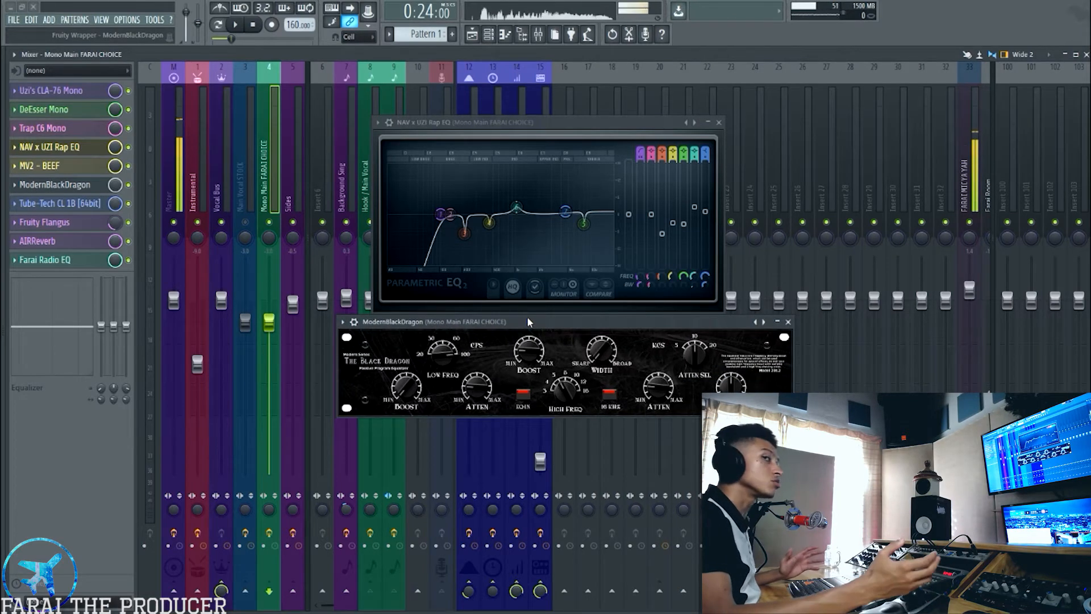
left_click(789, 323)
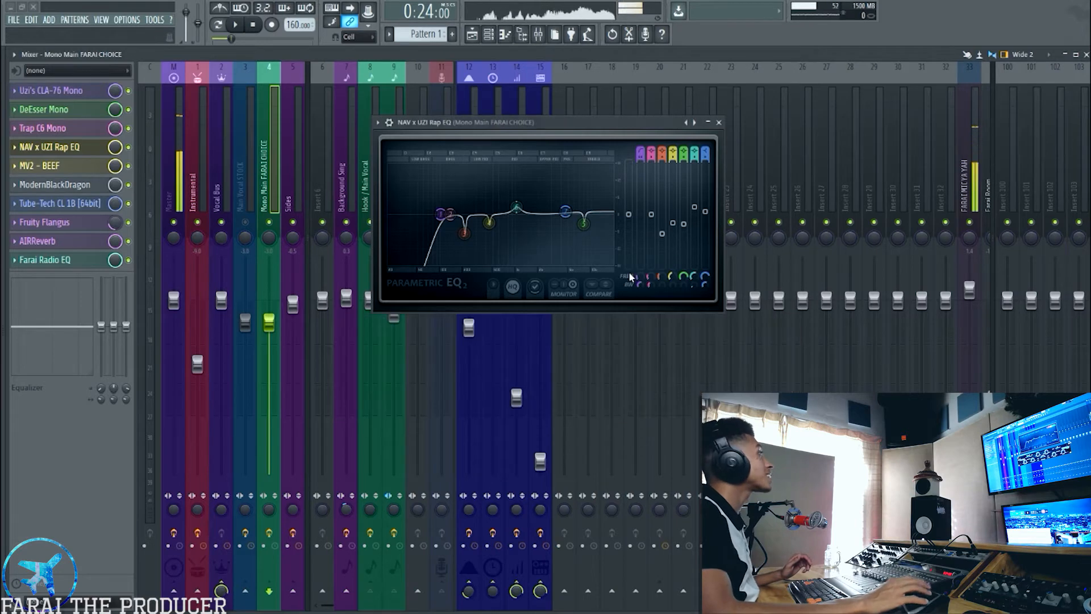
Open Tube-Tech CL 1B from Mono Main, close the NAV x UZI Rap EQ, and position the compressor for viewing
left_click(68, 204)
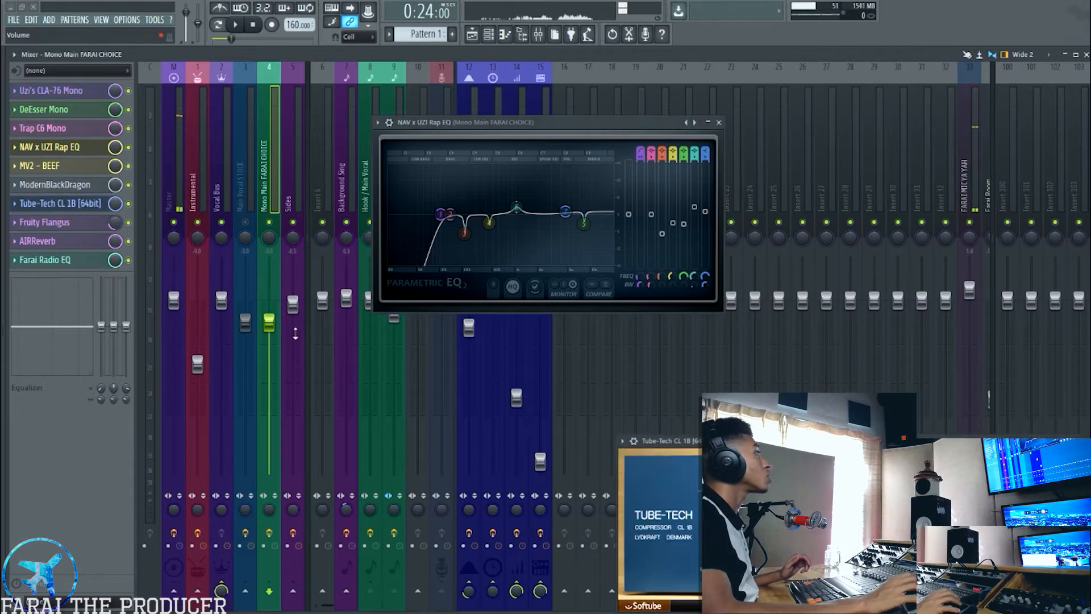
left_click_drag(716, 449, 433, 326)
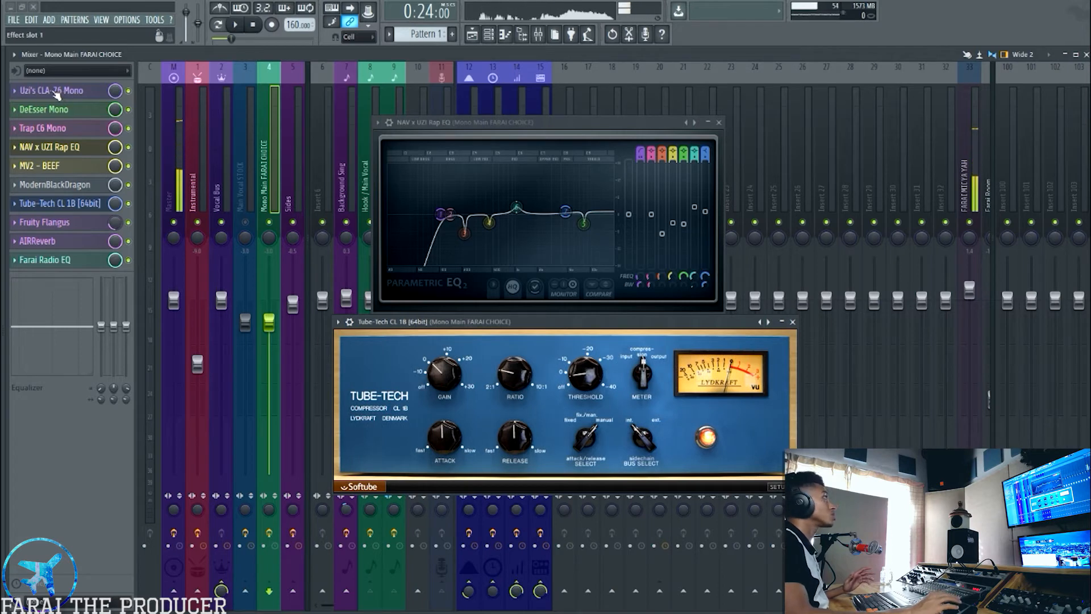
left_click(719, 123)
left_click_drag(578, 327, 575, 350)
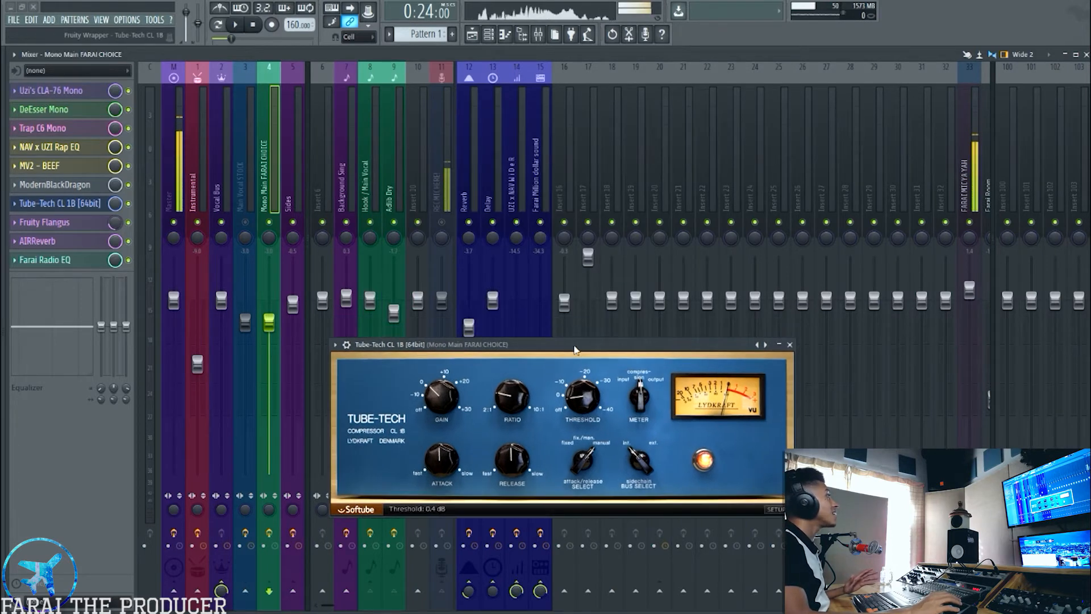
Open ModernVCME from Main Vocal STOCK, place it above the Tube-Tech CL 1B for comparison, and close it
left_click(248, 151)
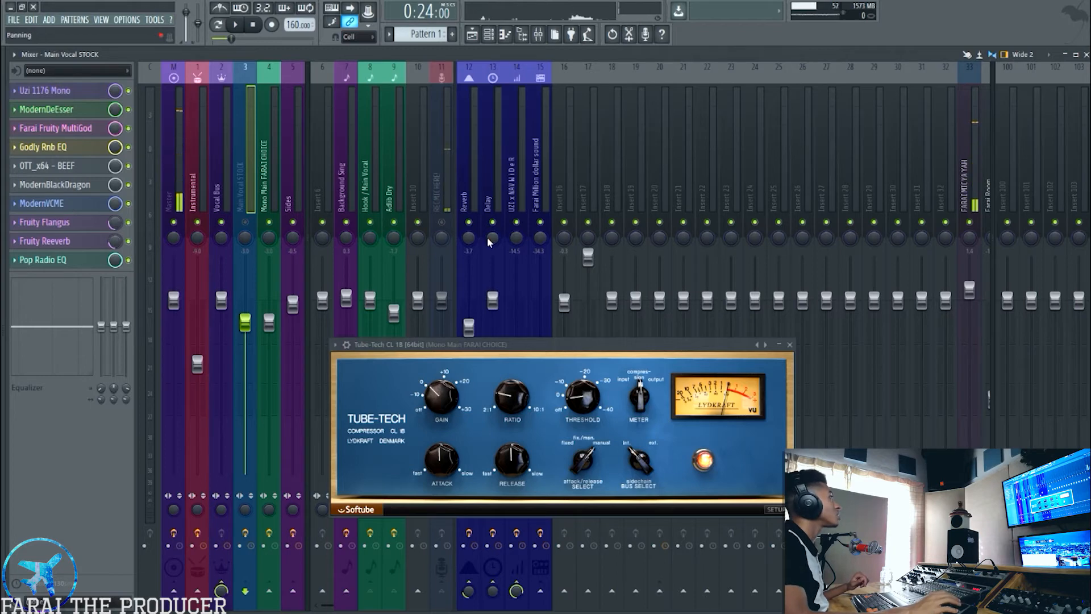
left_click(64, 208)
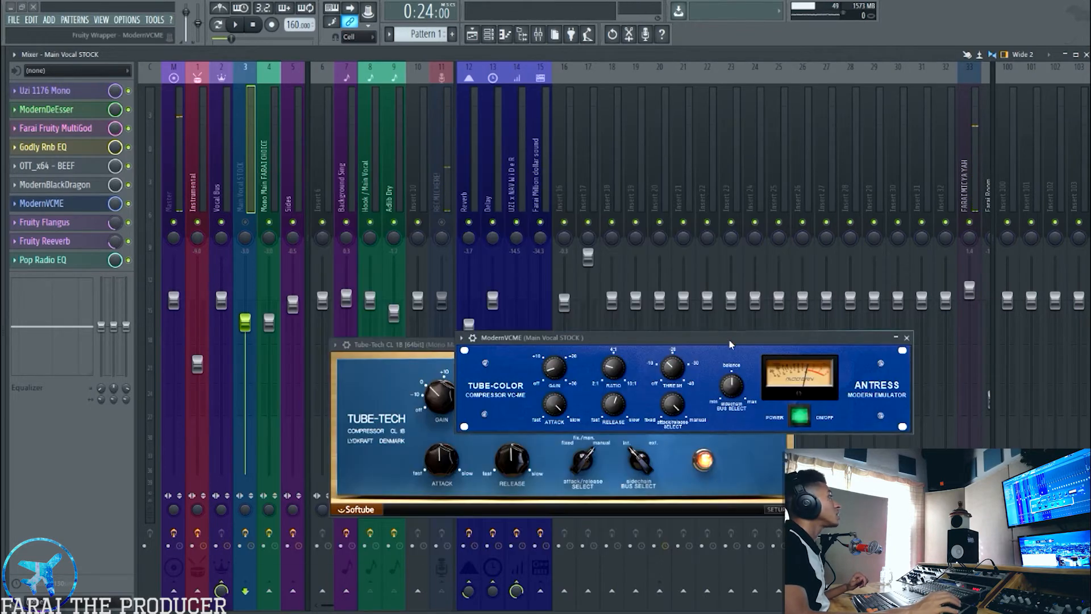
left_click_drag(710, 340, 598, 244)
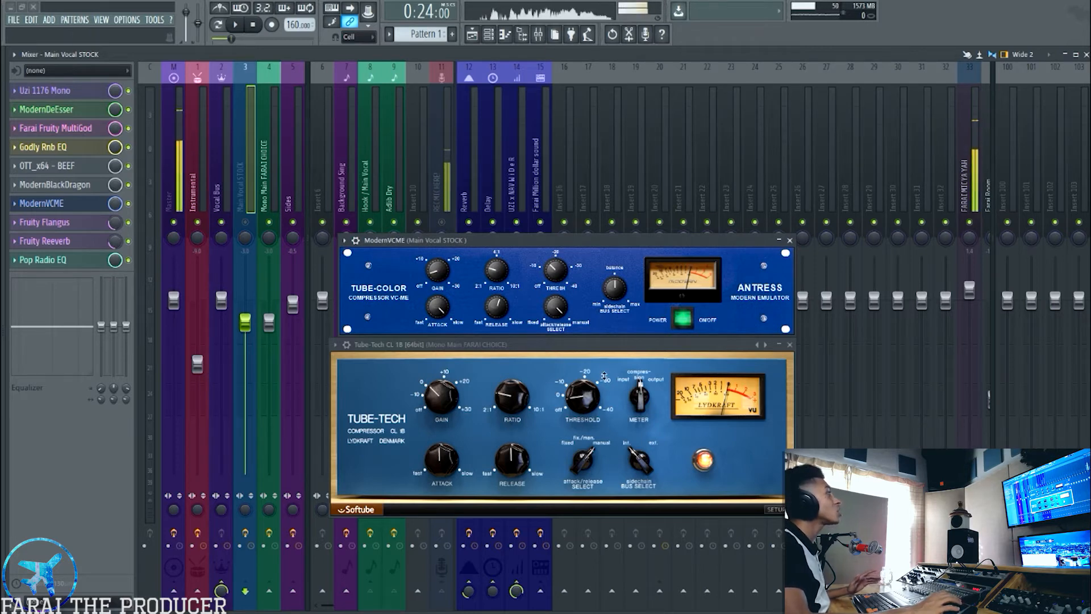
left_click_drag(600, 344, 593, 343)
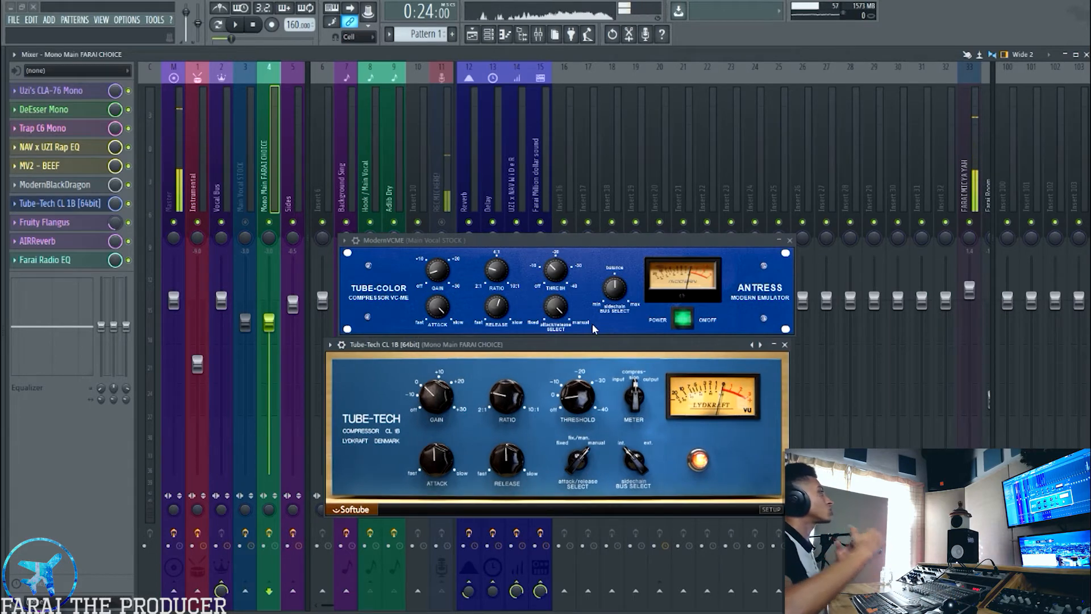
left_click(789, 241)
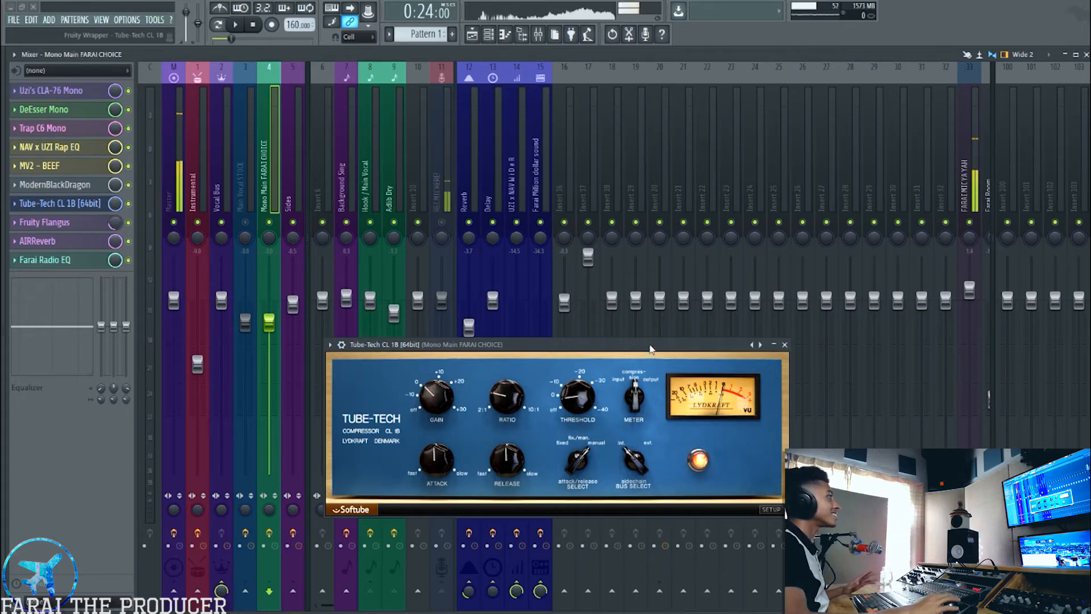
Reposition the Tube-Tech CL 1B and set its meter to input
left_click_drag(648, 349, 619, 352)
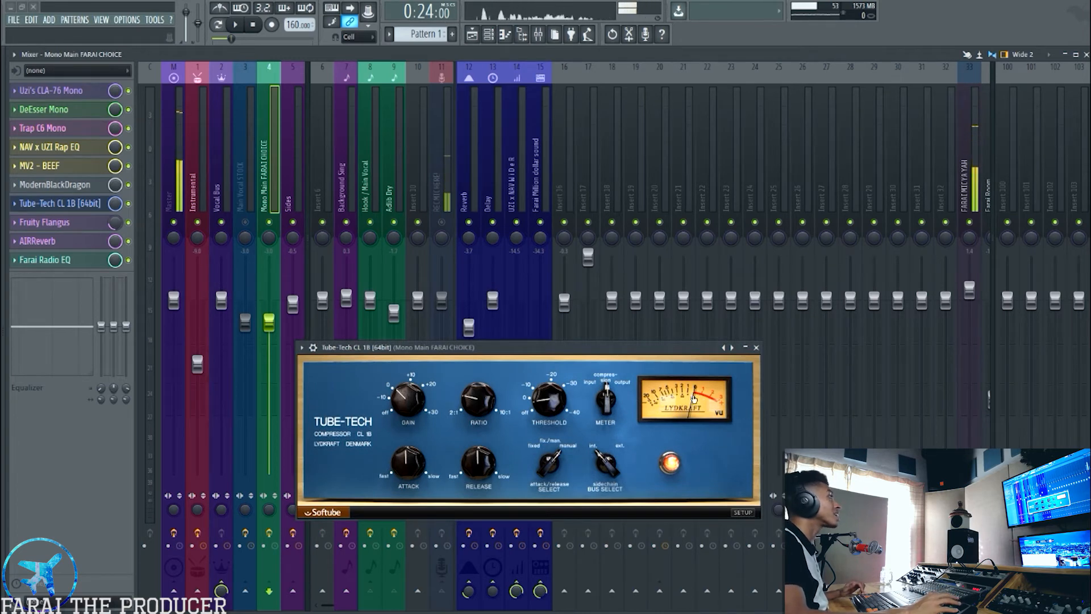
left_click(606, 400)
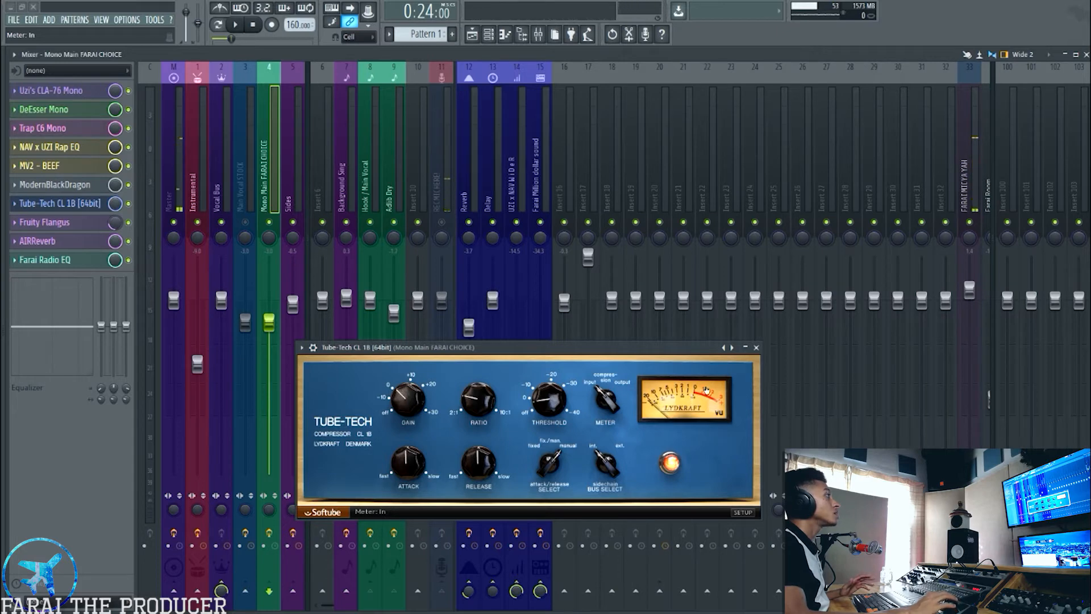
Set the Tube-Tech CL 1B's meter to compression, then open Mono Main's Uzi's CLA-76 Mono and place it directly above
left_click_drag(677, 351, 662, 357)
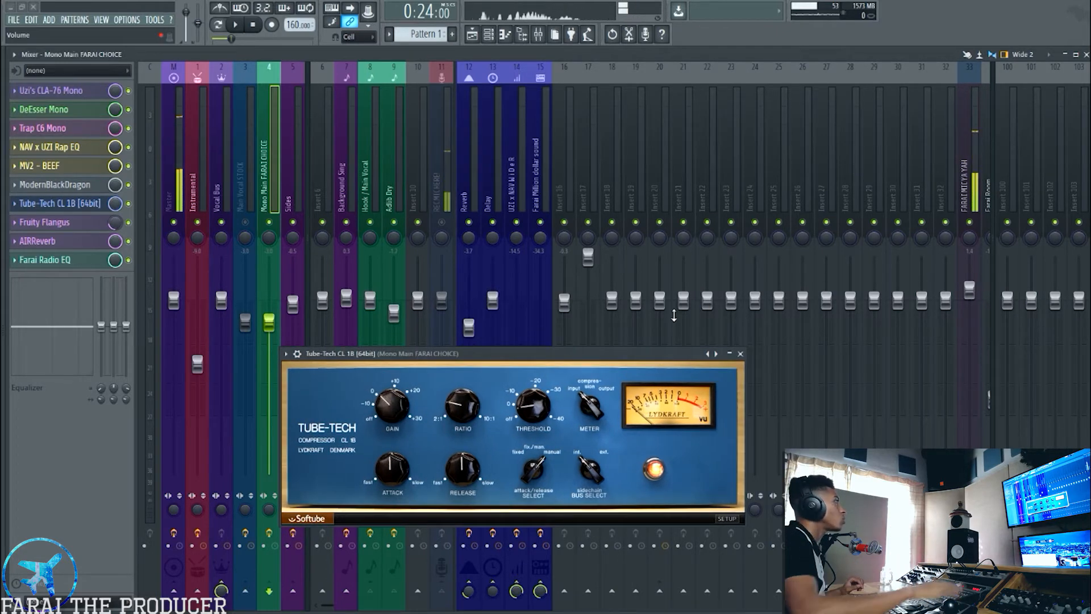
left_click_drag(593, 396, 588, 382)
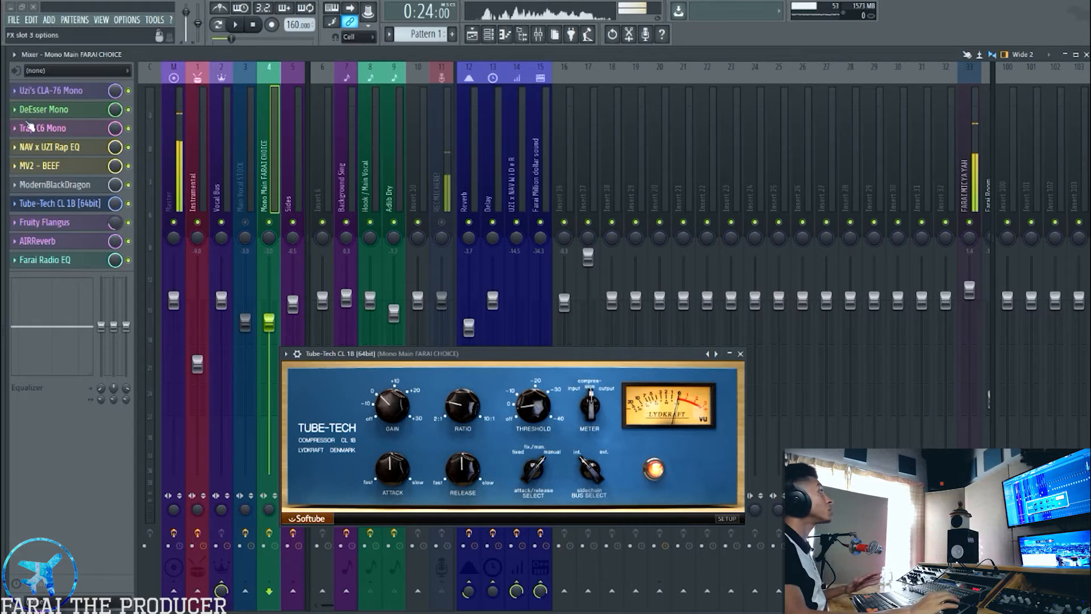
left_click(58, 94)
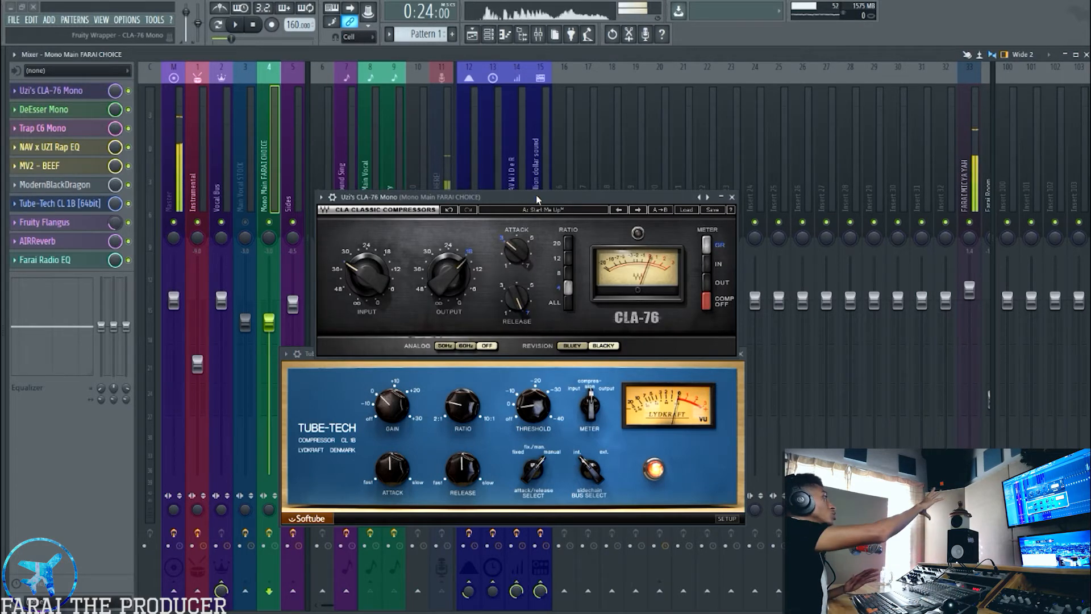
mouse_move(536, 196)
left_mouse_down()
mouse_move(532, 175)
mouse_move(527, 184)
left_mouse_up()
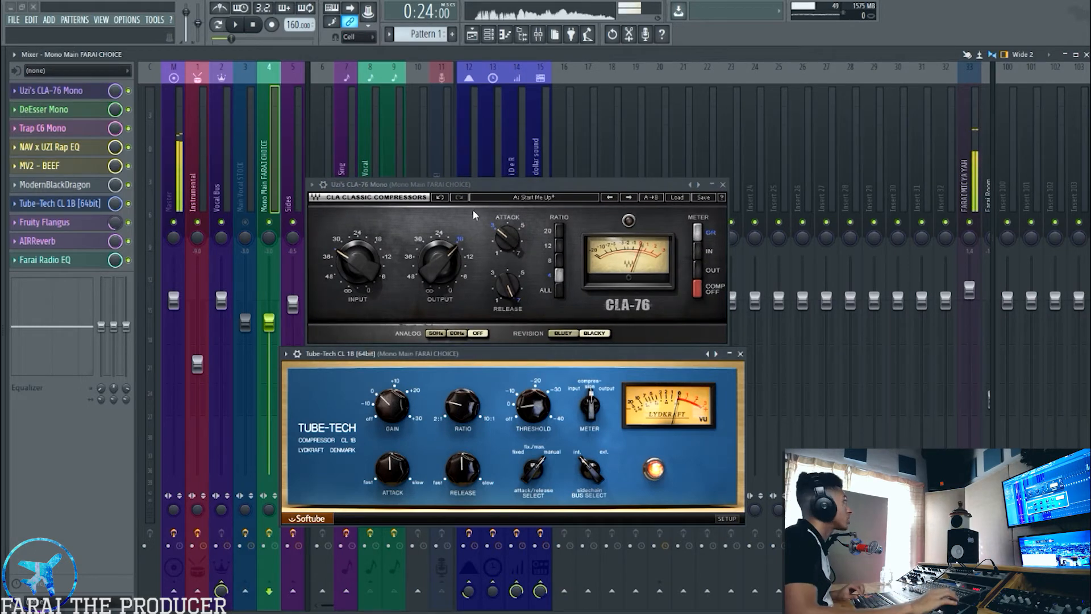
Play the song in the playlist from bar 8 while watching the CLA-76 and Tube-Tech CL 1B meters, then stop
left_click(471, 34)
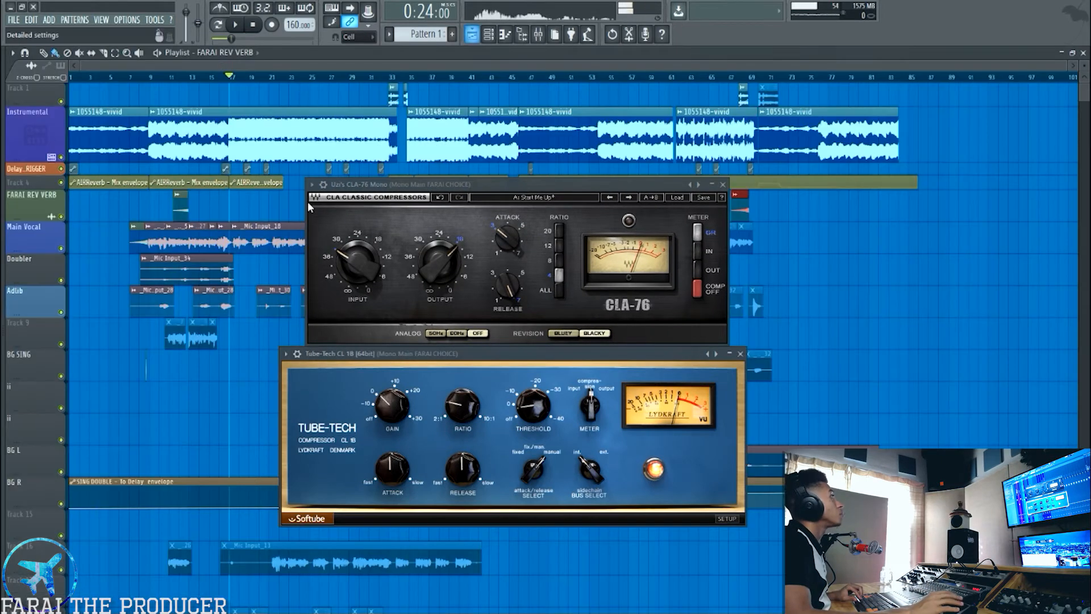
left_click(139, 77)
key("space")
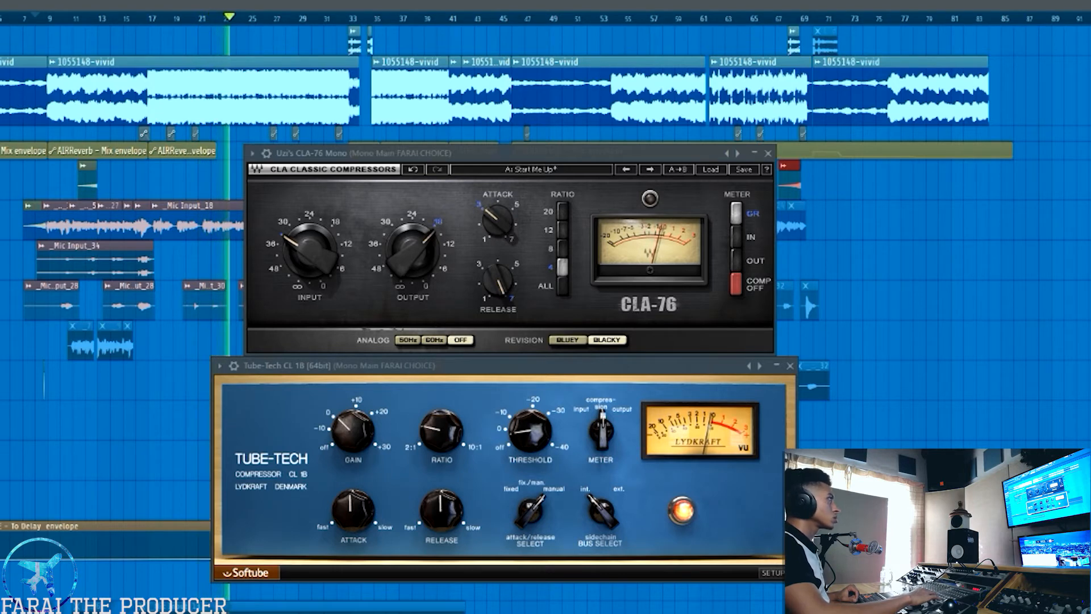
key("space")
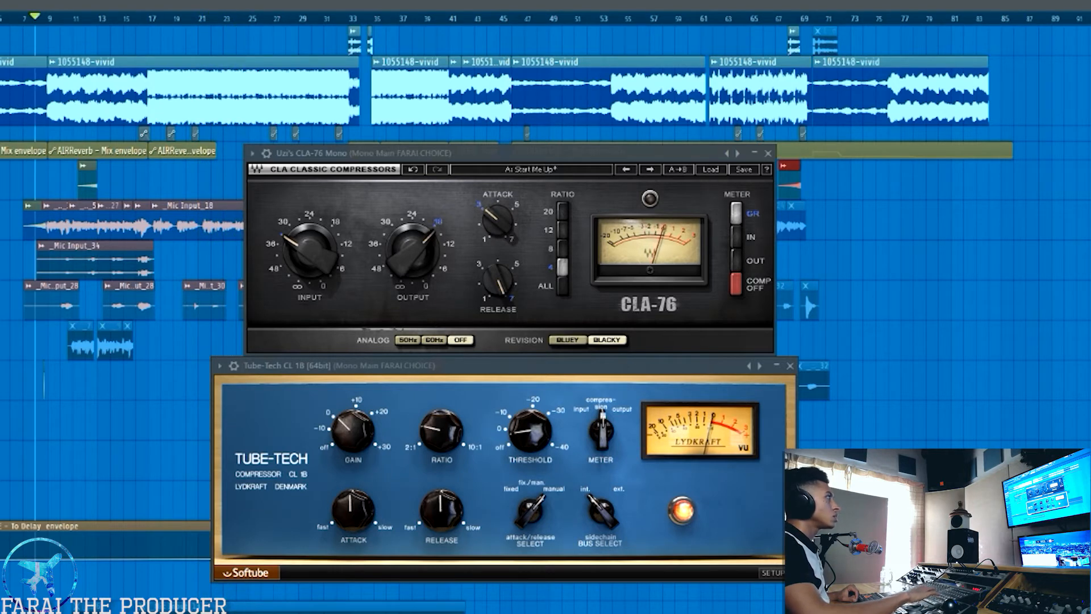
left_click(512, 151)
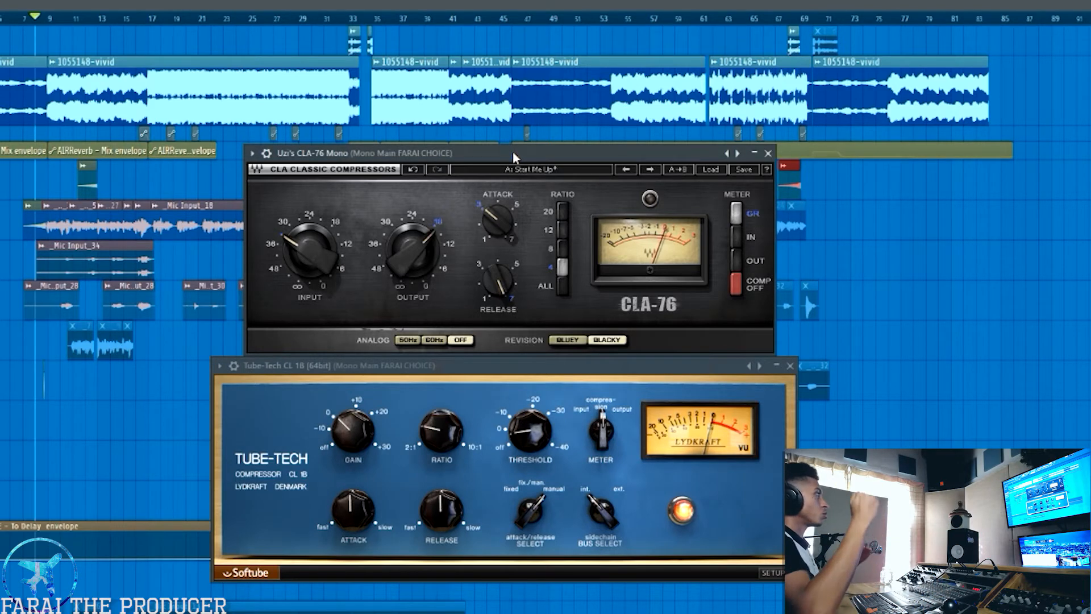
left_click(517, 365)
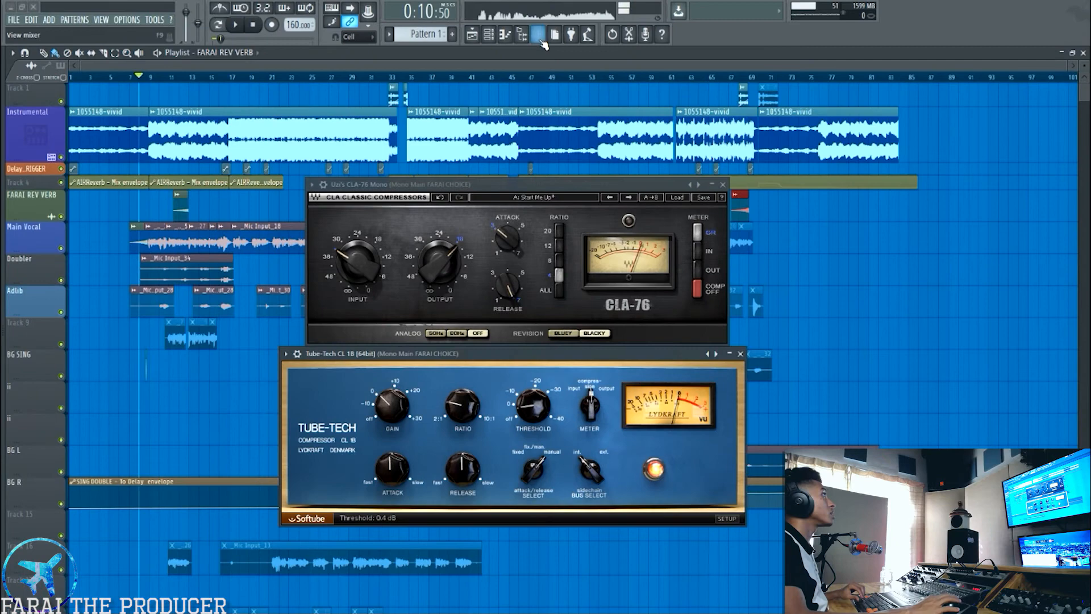
Return to the mixer and compare the vocal with the Tube-Tech CL 1B slot bypassed and enabled during playback
left_click(542, 40)
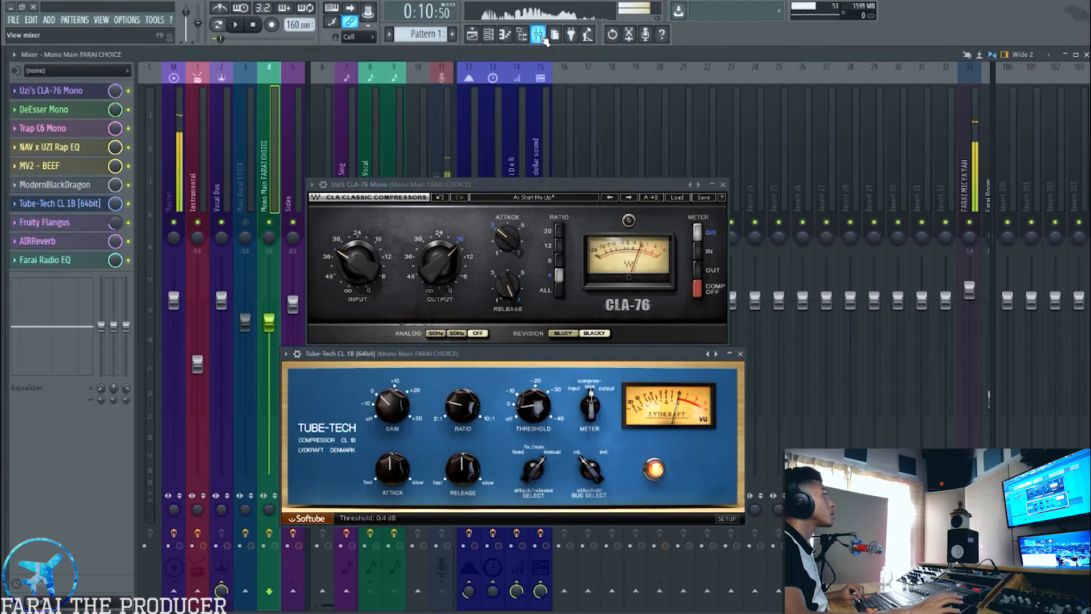
left_click(129, 205)
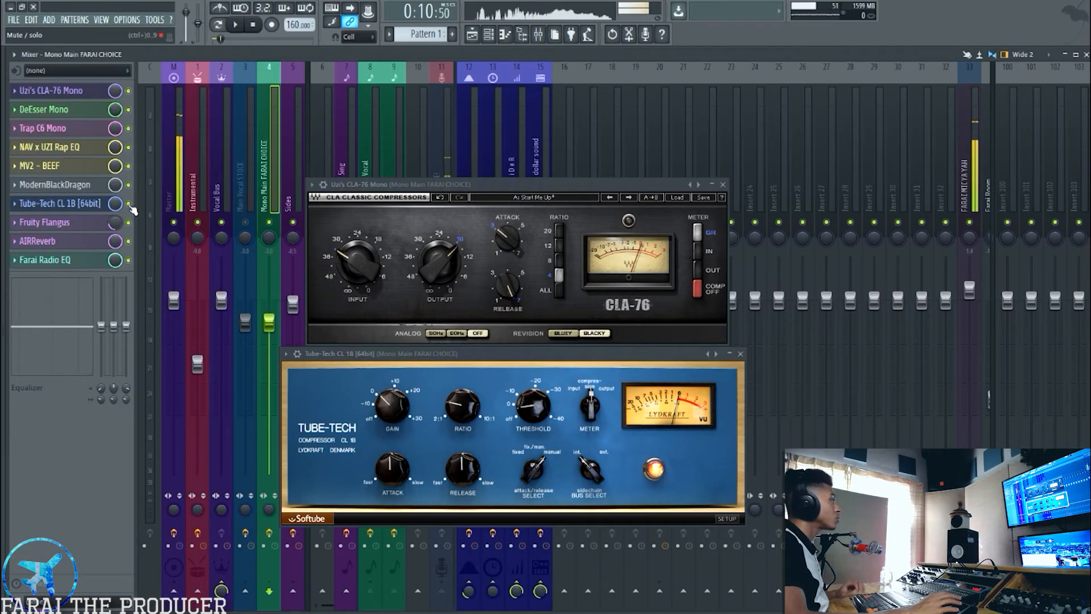
key("space")
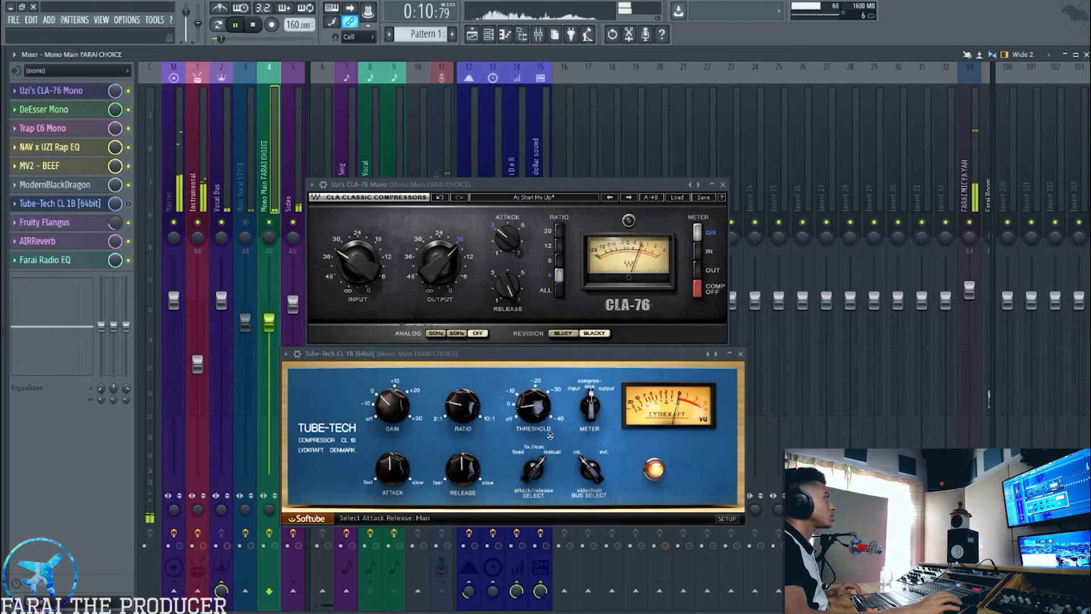
left_click(128, 204)
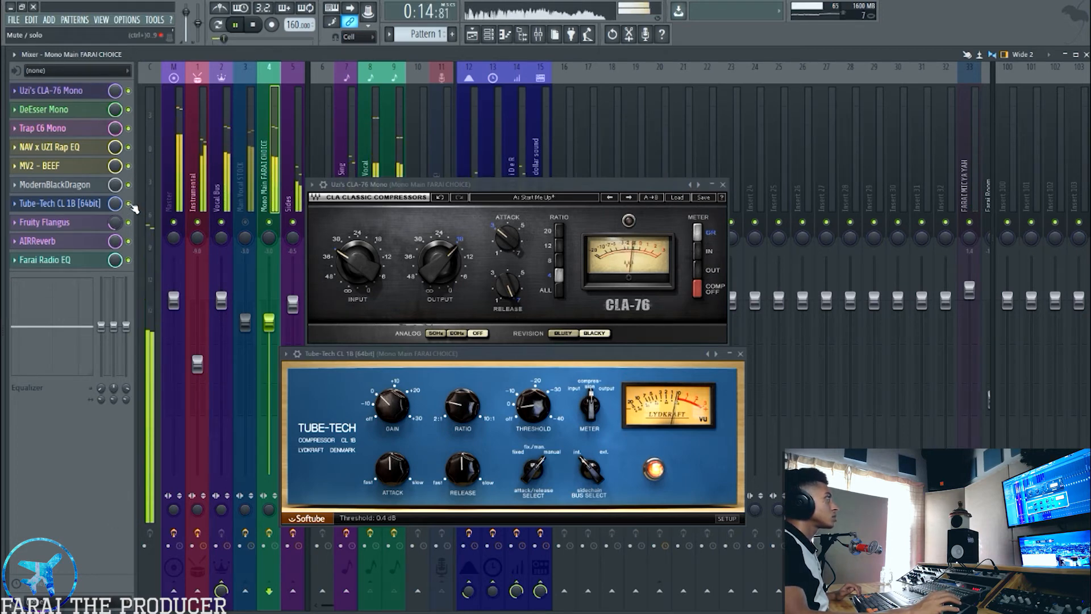
left_click(129, 204)
left_click(129, 204)
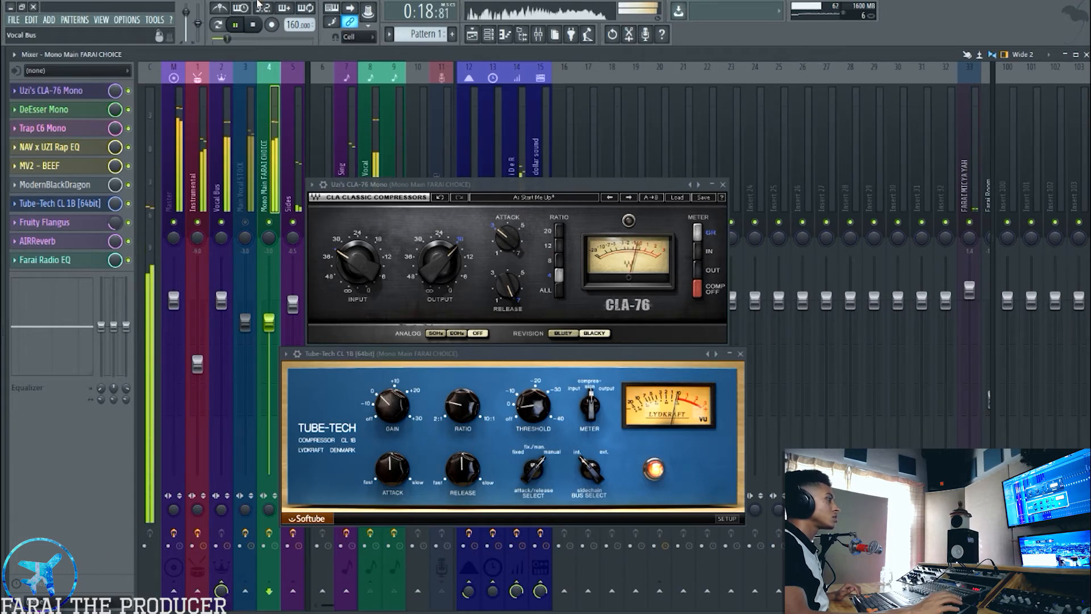
key("space")
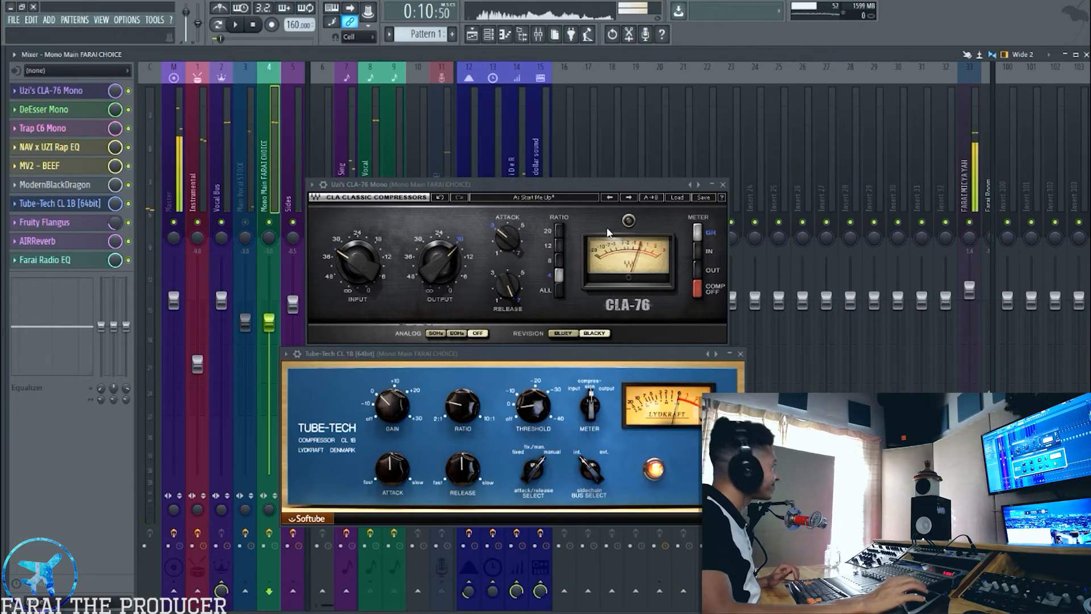
Close both compressor windows and check the Main Vocal STOCK effect chain against Mono Main's
left_click(740, 354)
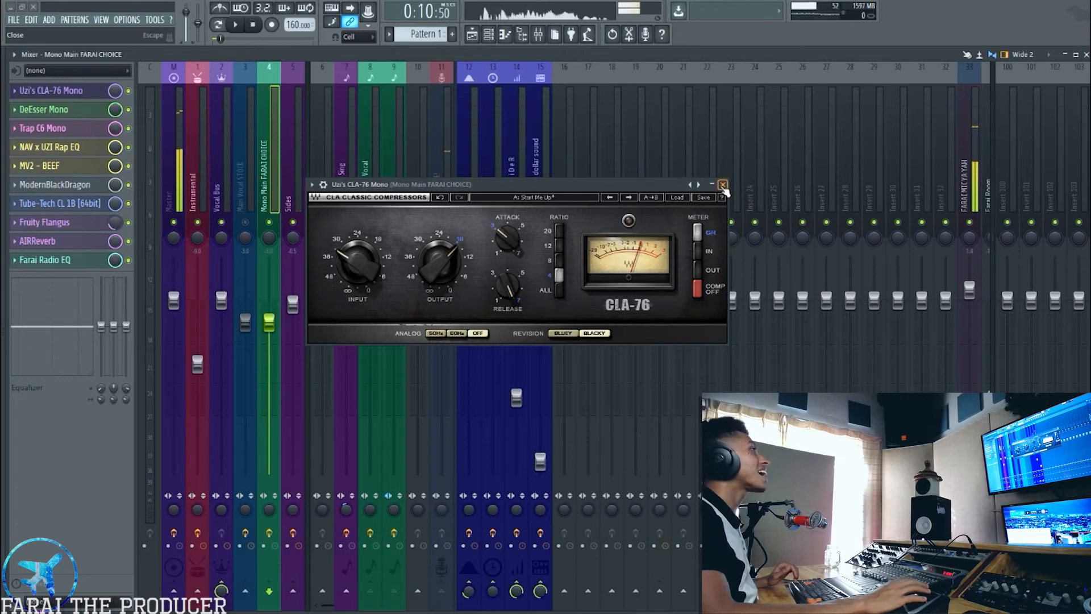
left_click(723, 184)
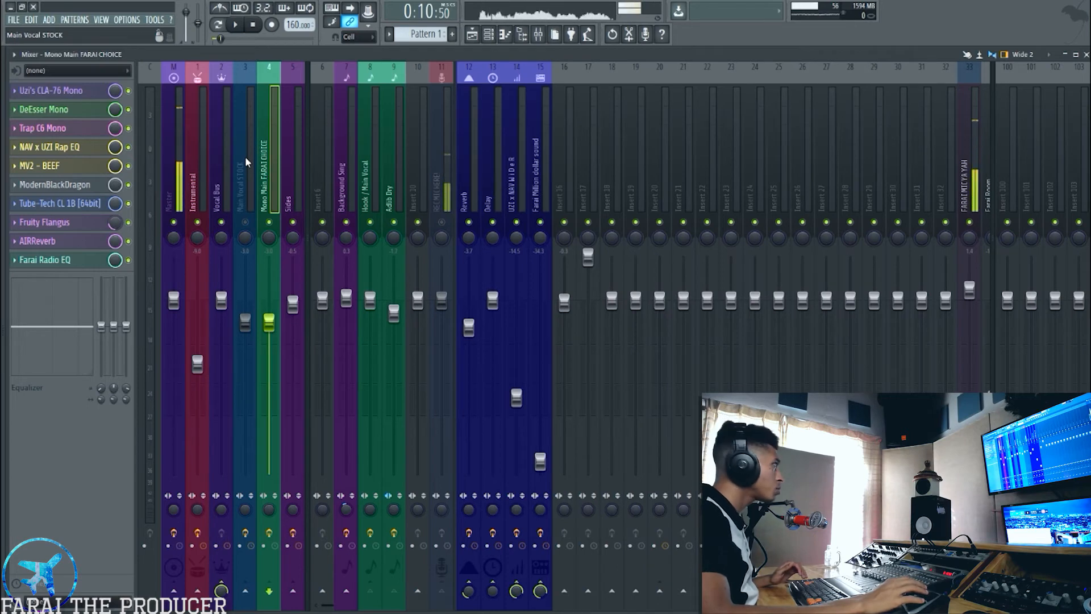
left_click(239, 169)
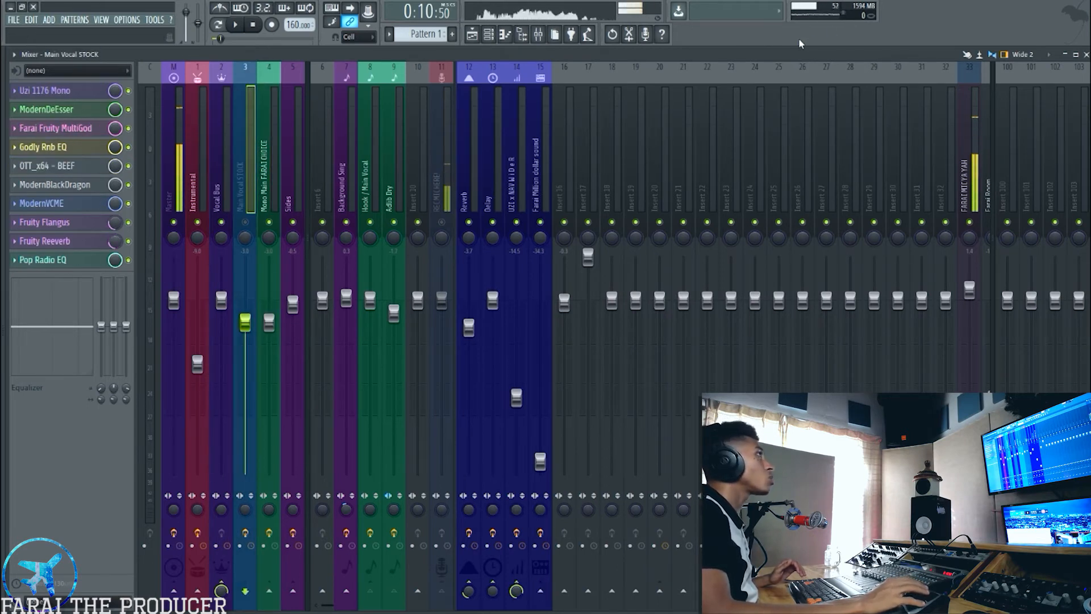
key("Right")
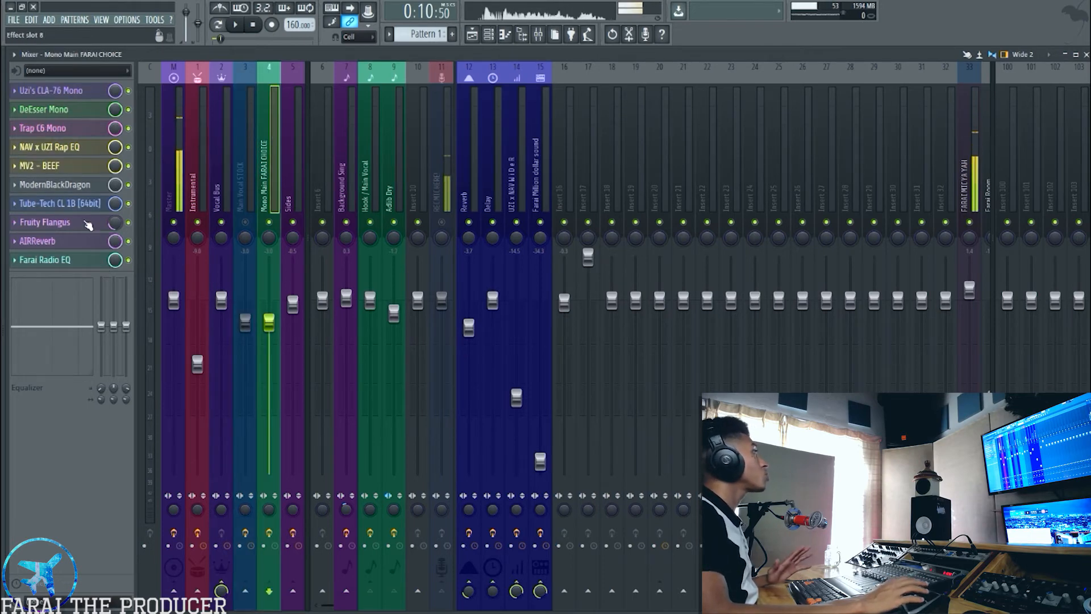
Open Fruity Flangus on Mono Main and audition it during playback, trying a different slot mix level and undoing it
left_click(88, 224)
left_click_drag(540, 374, 447, 277)
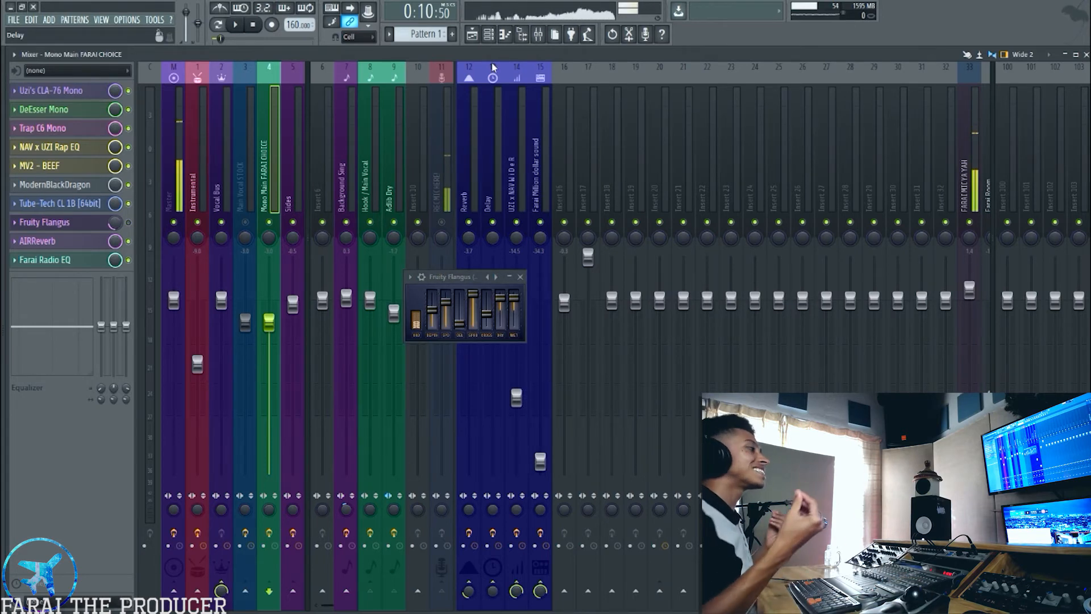
key("space")
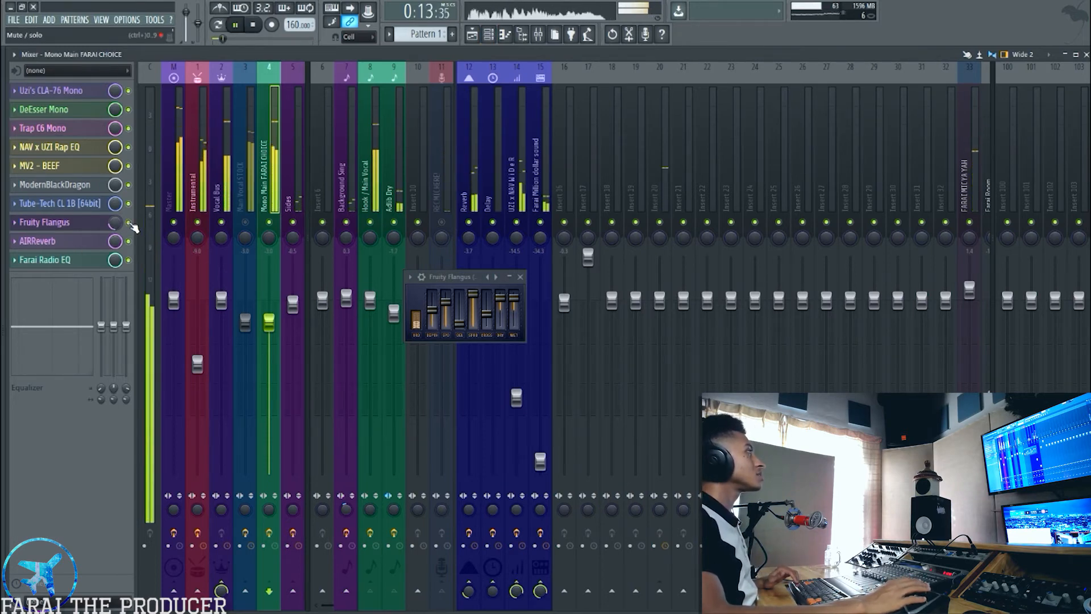
left_click_drag(115, 222, 115, 233)
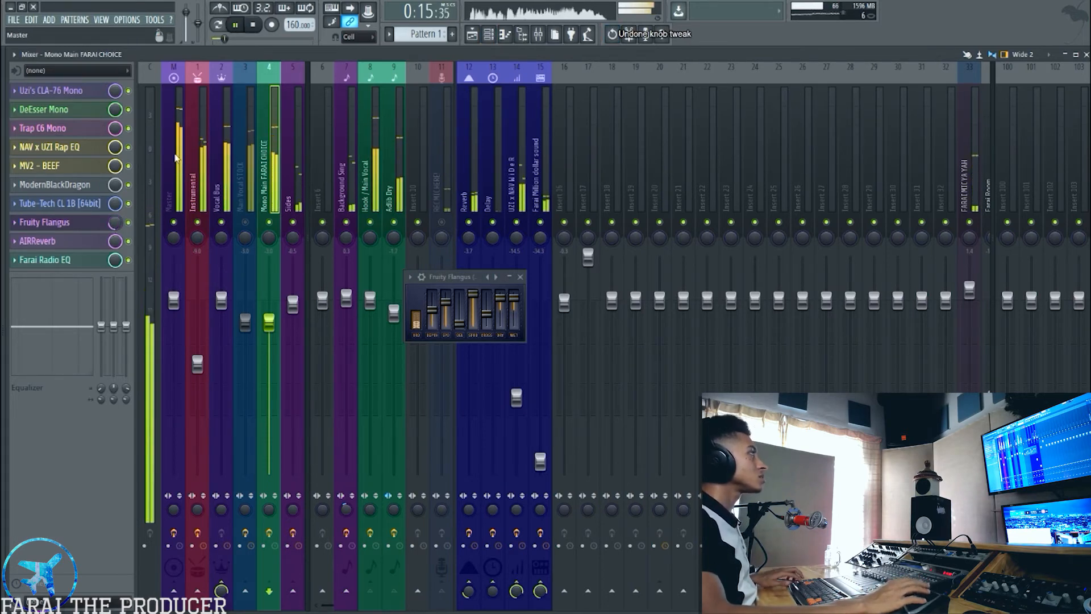
key("ctrl+z")
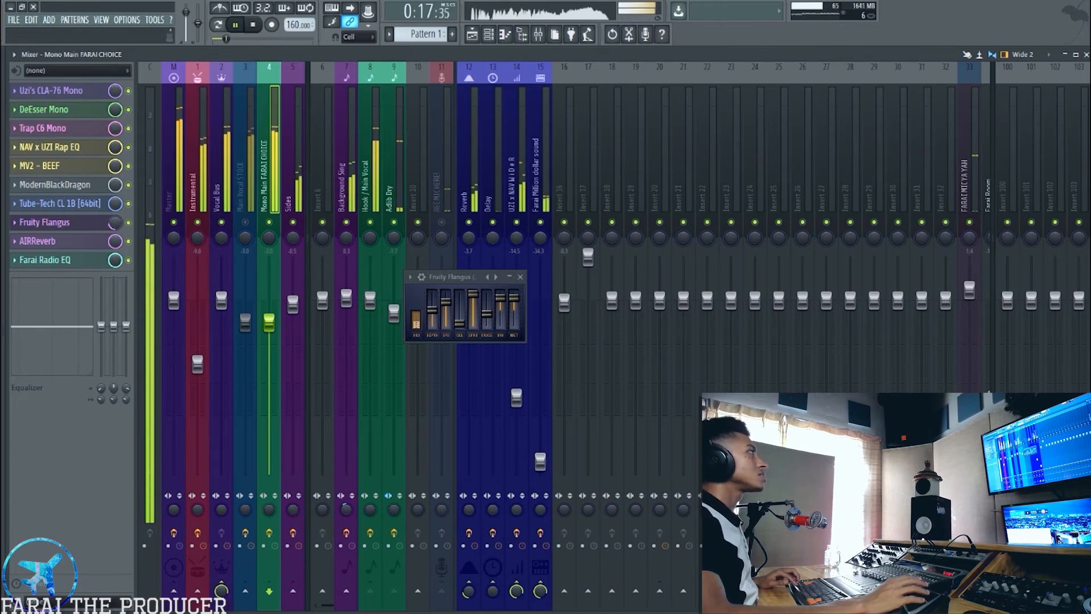
key("space")
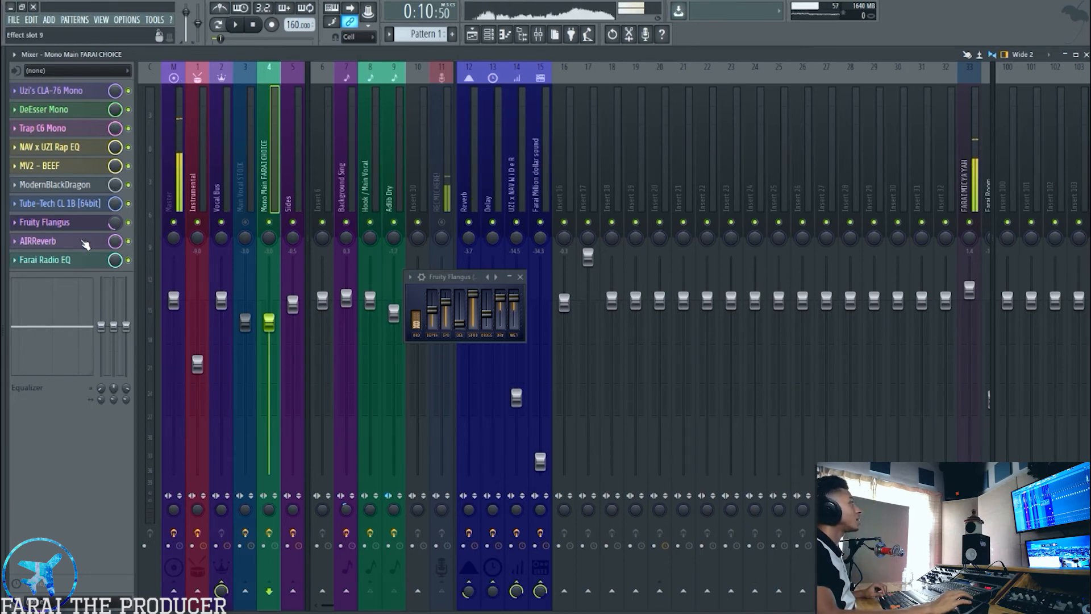
Open AIRReverb from Mono Main and Fruity Reeverb from Main Vocal STOCK and arrange them side by side for comparison
left_click(82, 241)
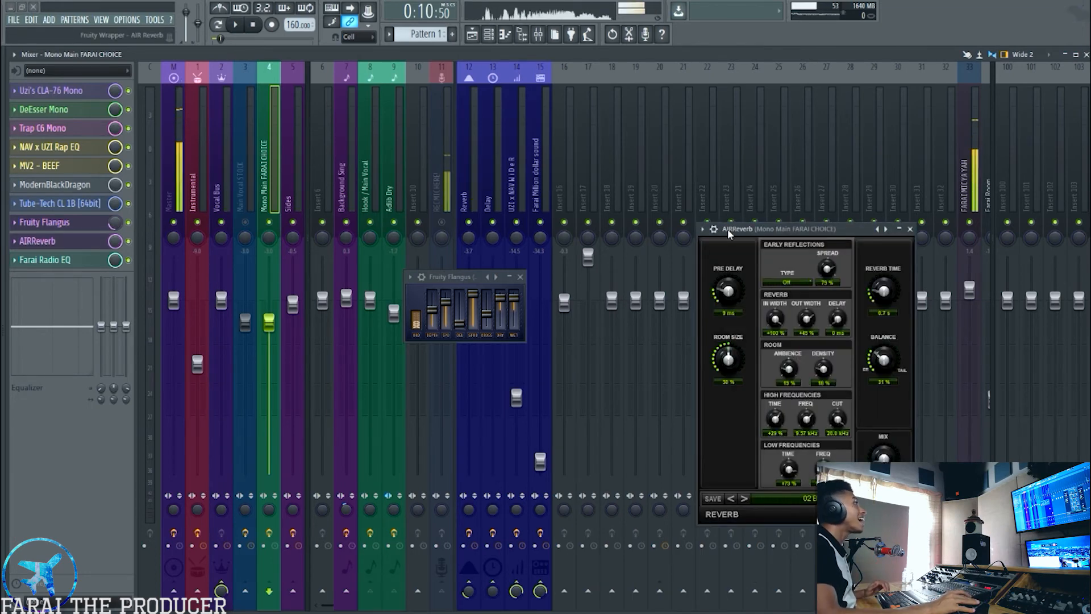
left_click_drag(729, 233, 561, 224)
left_click(243, 177)
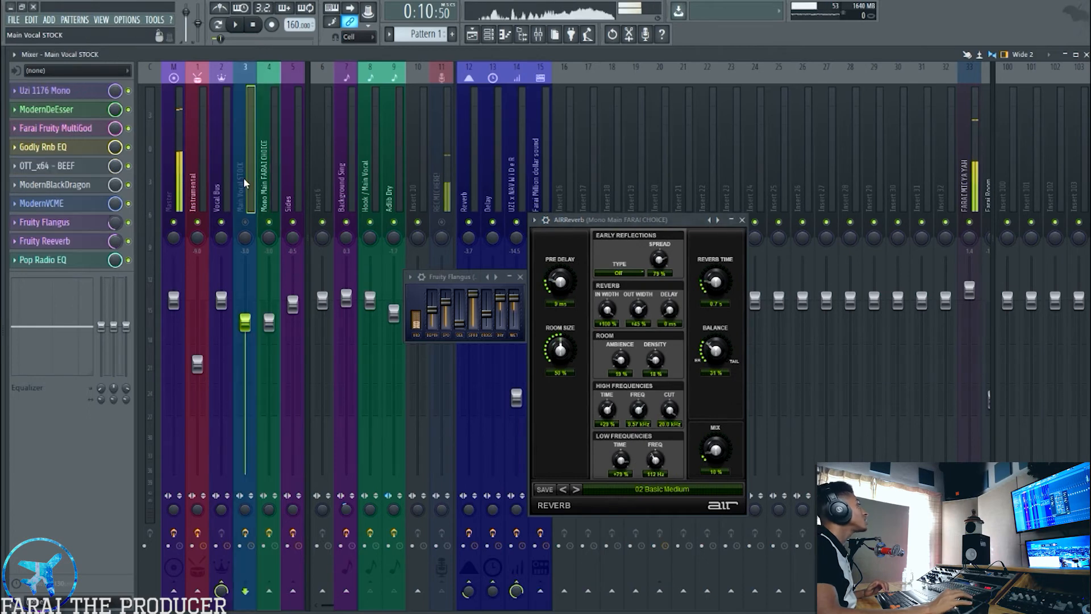
left_click(80, 244)
left_click_drag(555, 363, 390, 355)
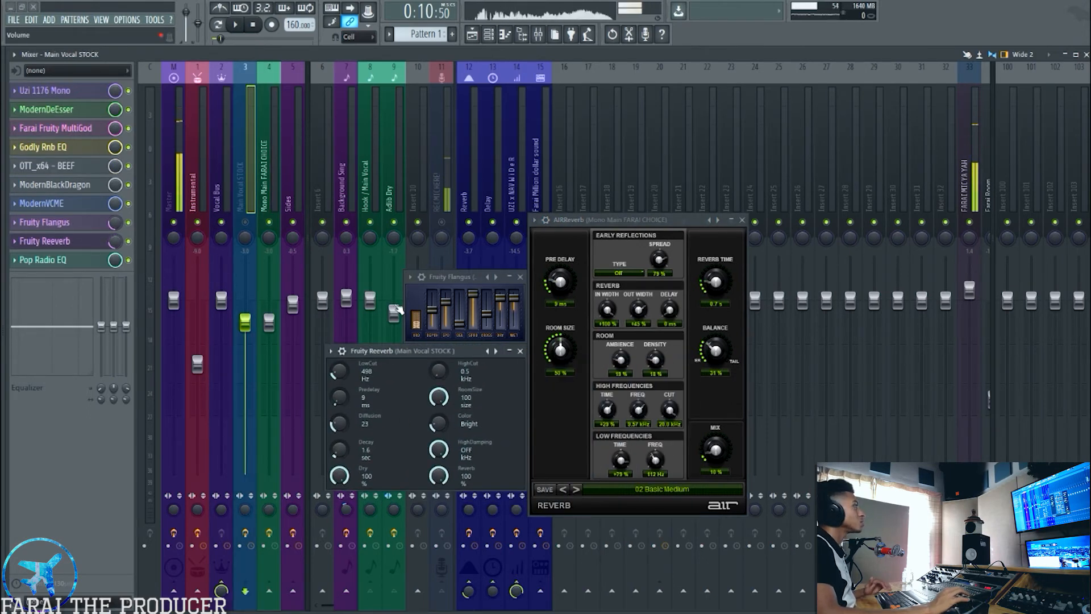
left_click(611, 216)
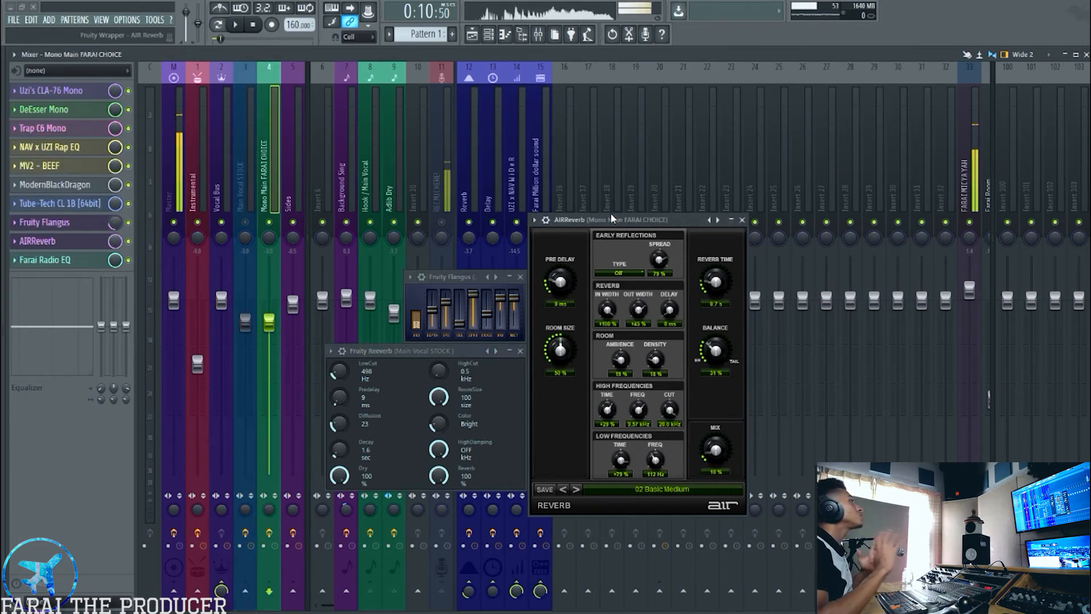
mouse_move(649, 220)
left_mouse_down()
mouse_move(685, 216)
mouse_move(649, 218)
left_mouse_up()
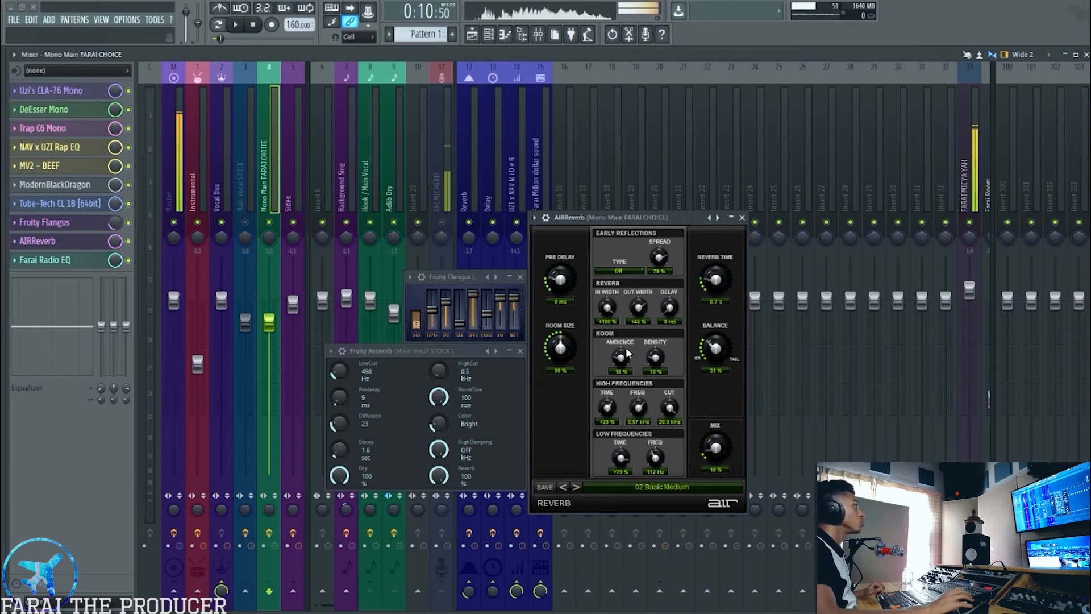
Disable the Fruity Reeverb slot on Main Vocal STOCK and reselect the Mono Main channel
left_click(441, 352)
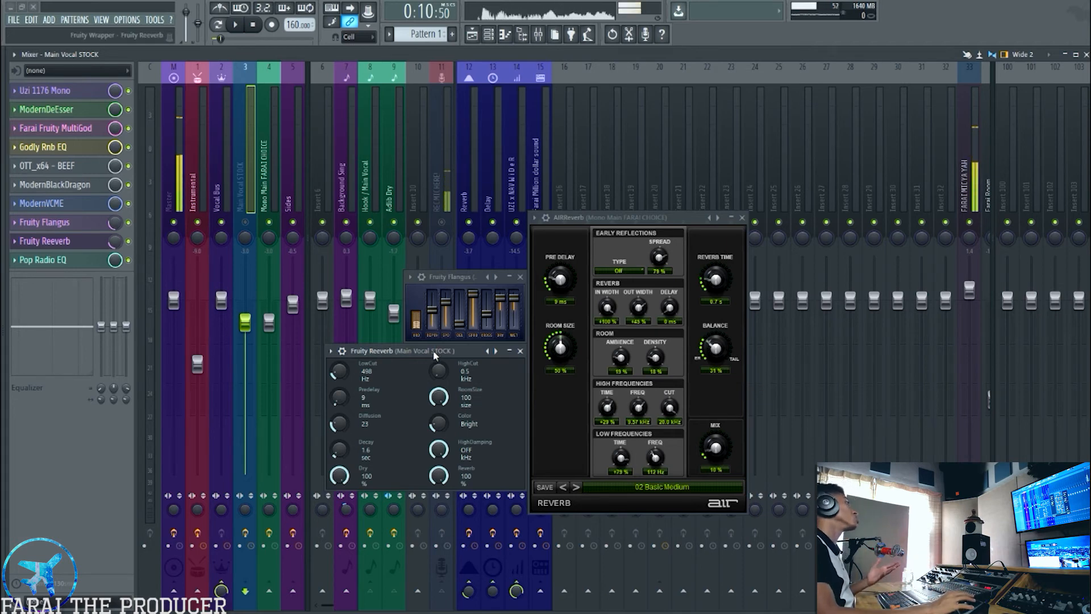
left_click(129, 241)
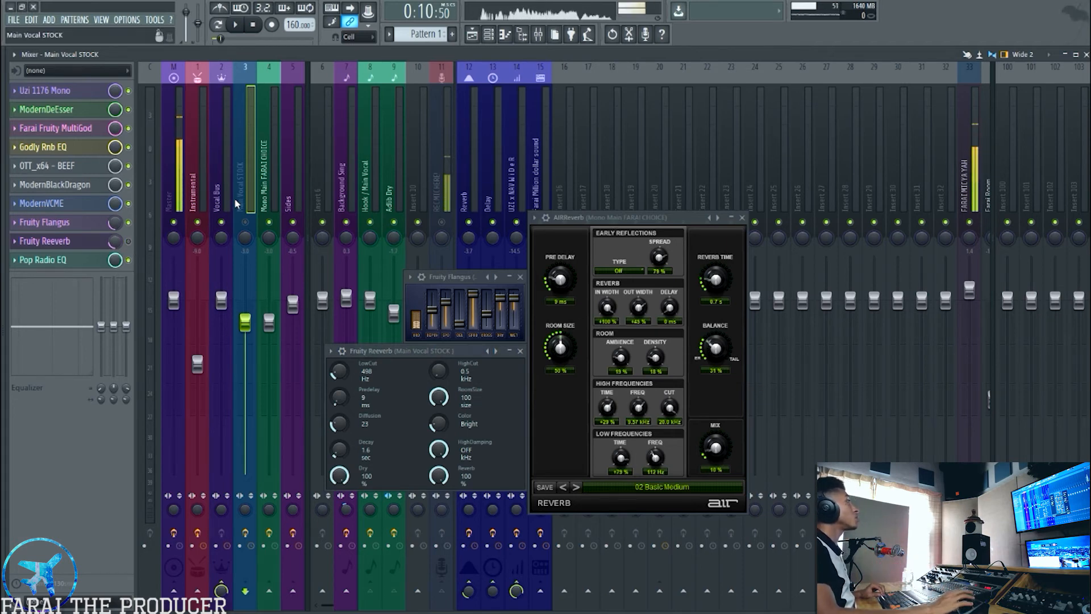
left_click(272, 159)
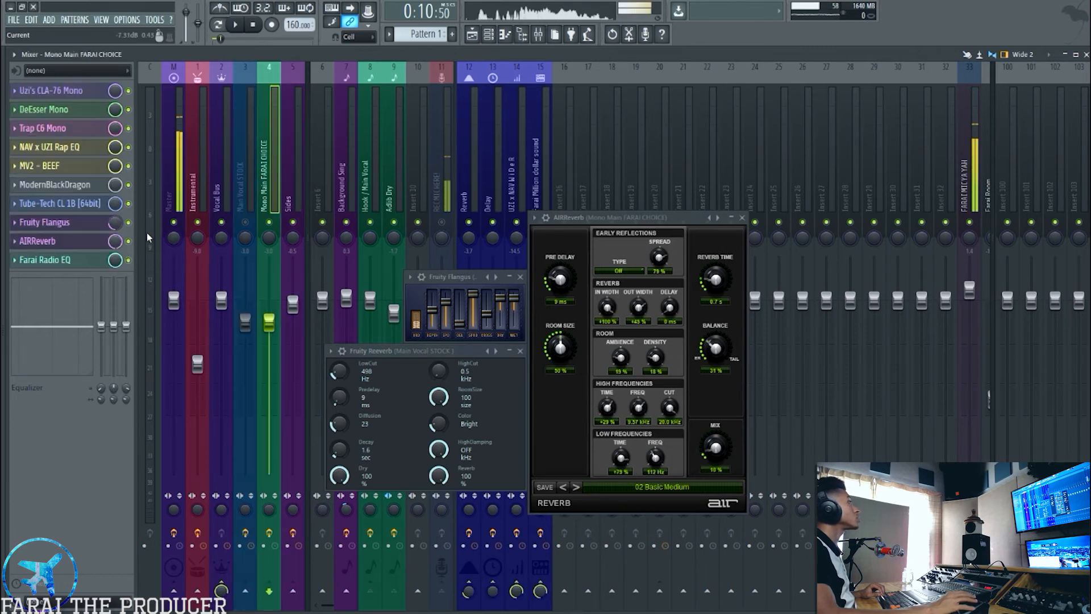
Enlarge Track 4 in the playlist to show the AIRReverb mix envelope and move the play position to bar 16
left_click(472, 33)
key("space")
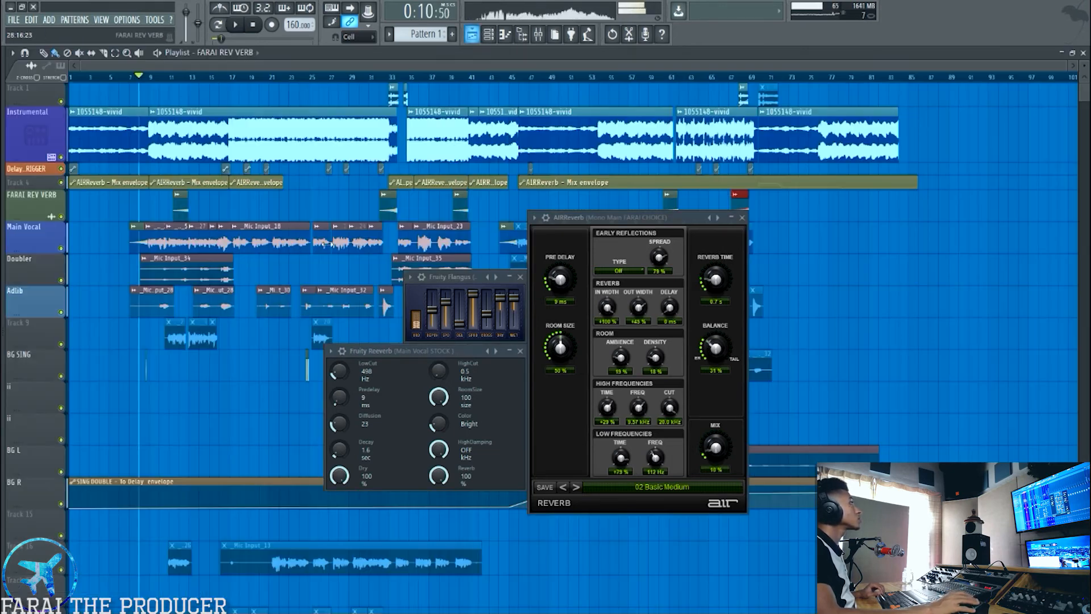
left_click_drag(40, 187, 39, 213)
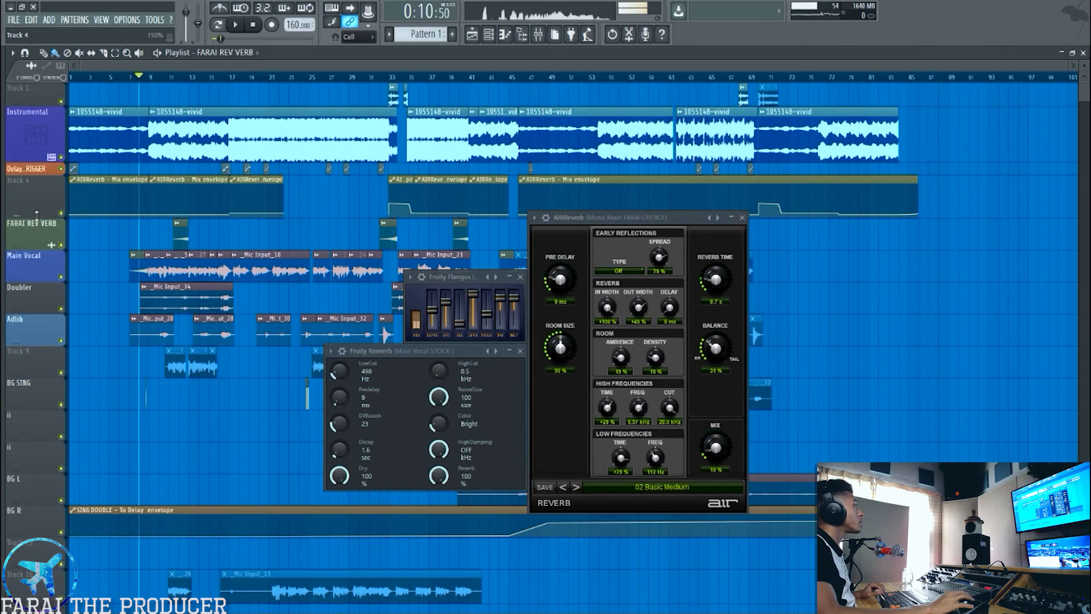
left_click(226, 81)
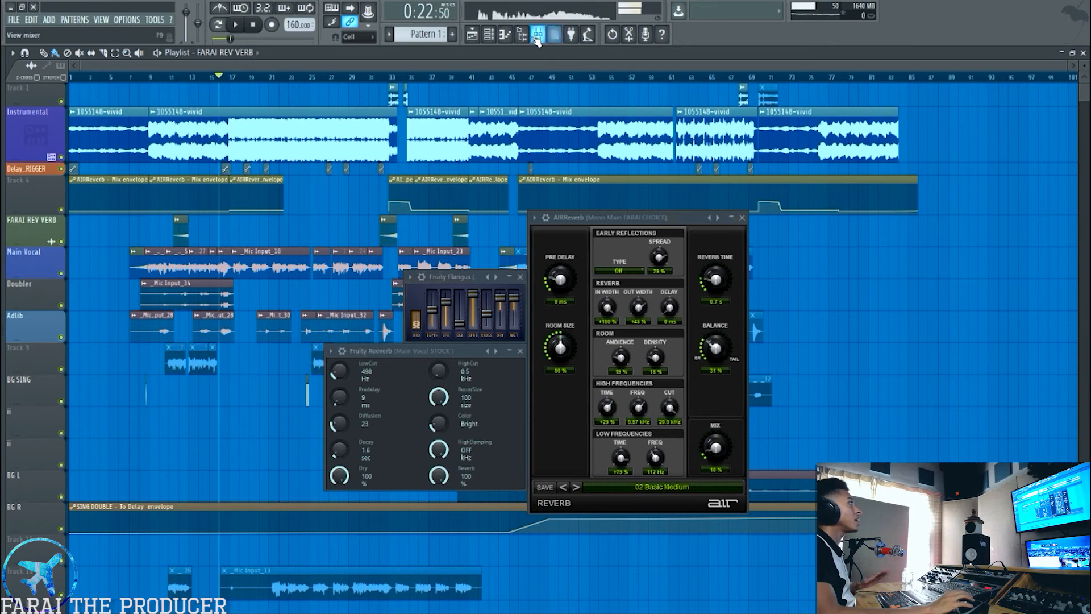
Play the song from bar 16, show the mixer and toggle Fruity Flangus and AIRReverb on Mono Main to compare
key("space")
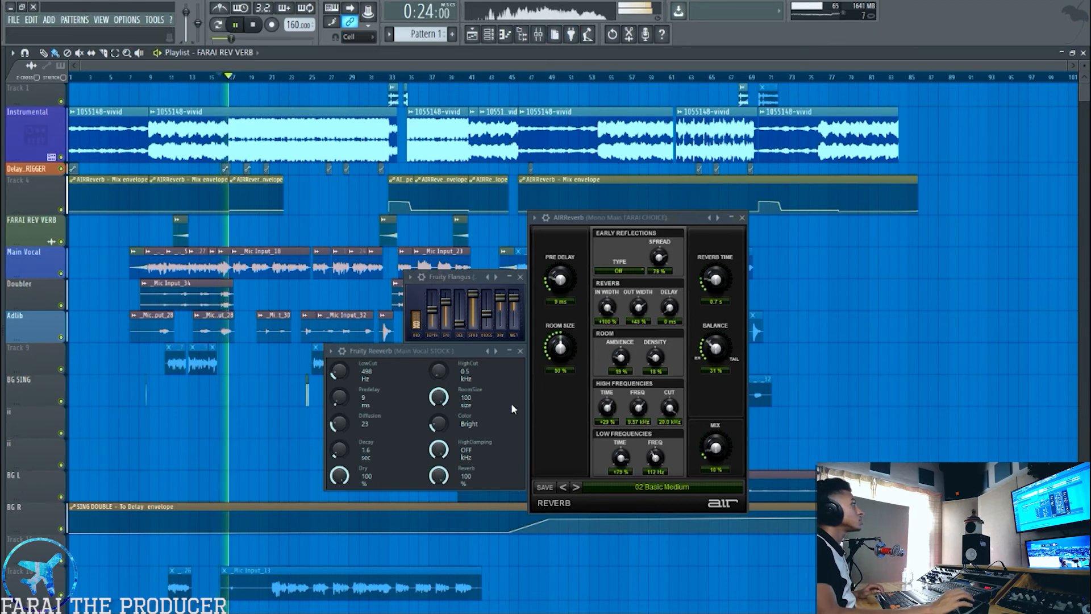
left_click(539, 34)
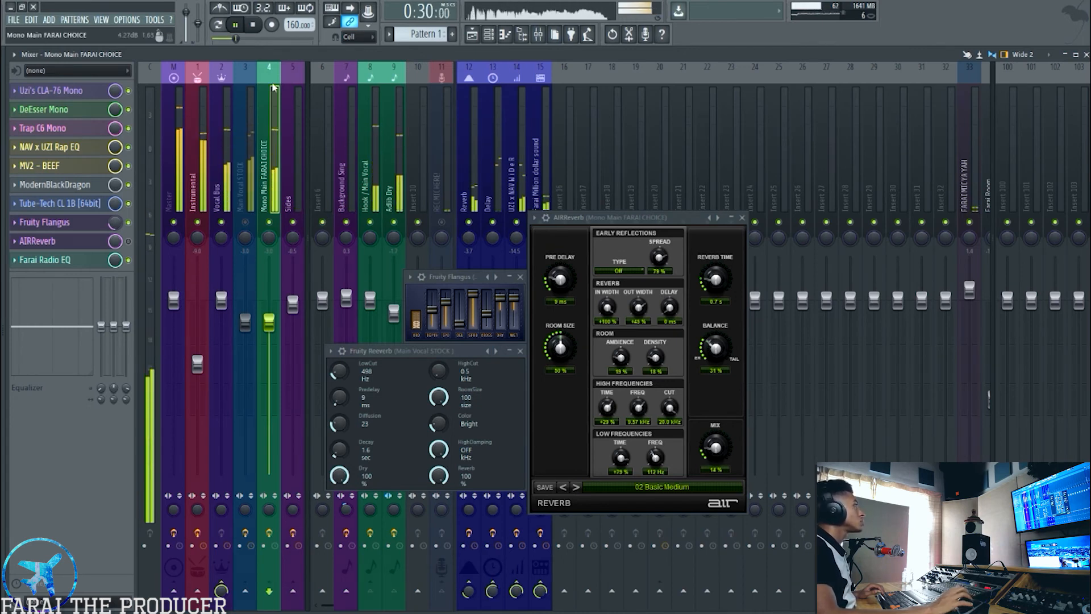
key("space")
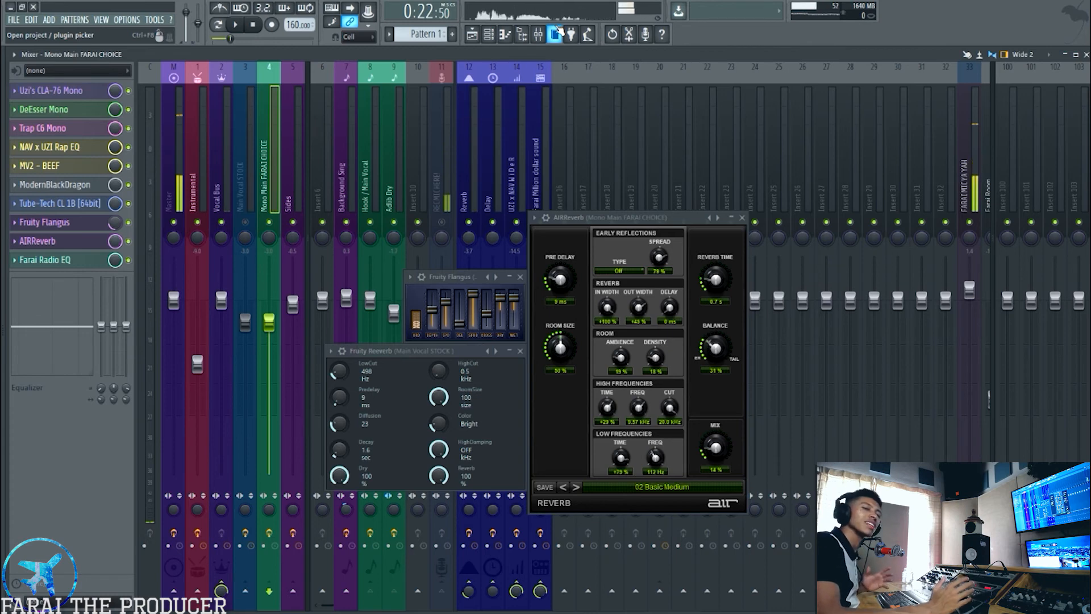
key("space")
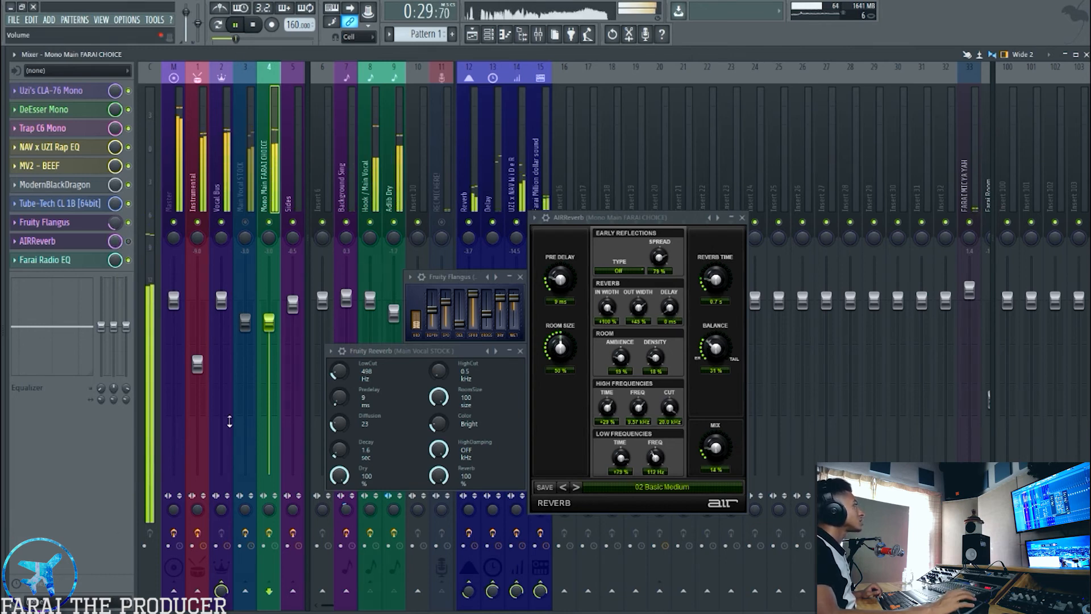
left_click(131, 223)
left_click(129, 241)
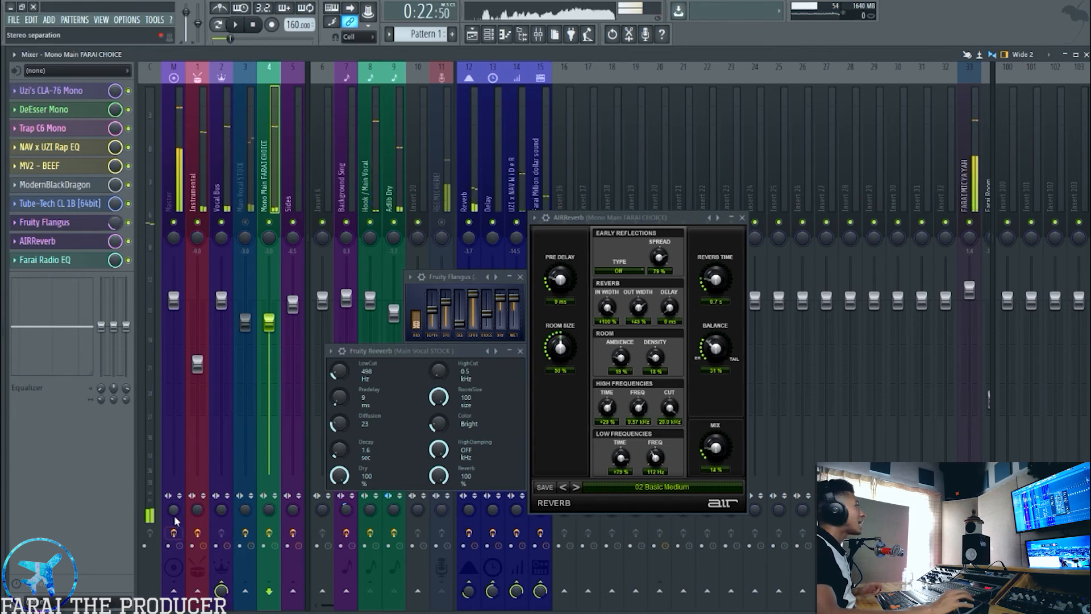
Replay the section, switch Fruity Flangus and AIRReverb back on for Mono Main, and stop playback with the Master selected
left_click(174, 170)
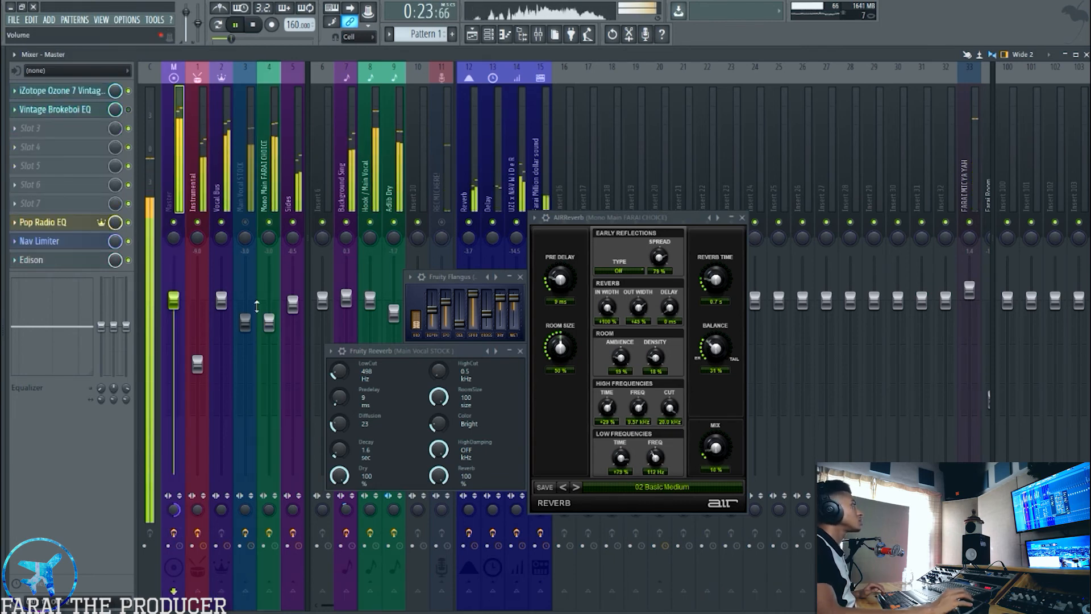
left_click(270, 205)
left_click(129, 241)
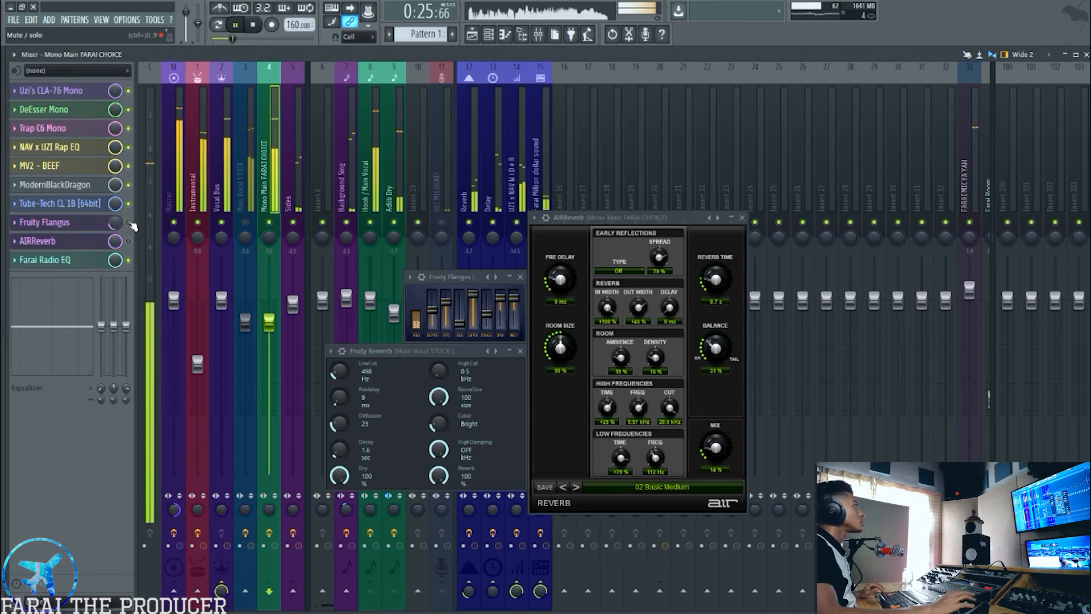
left_click(129, 222)
left_click(129, 241)
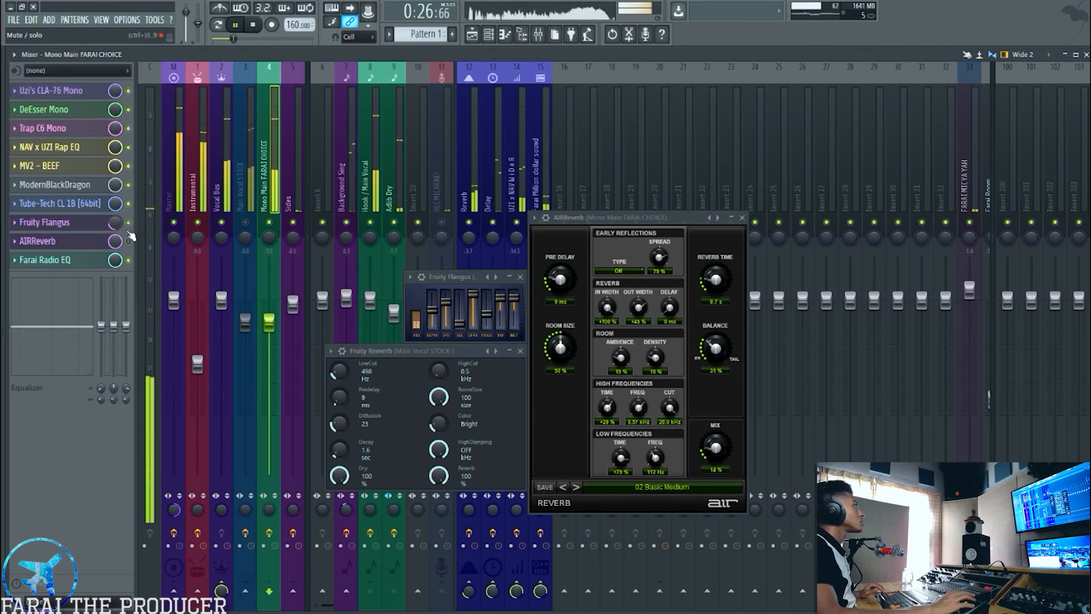
left_click(178, 168)
key("space")
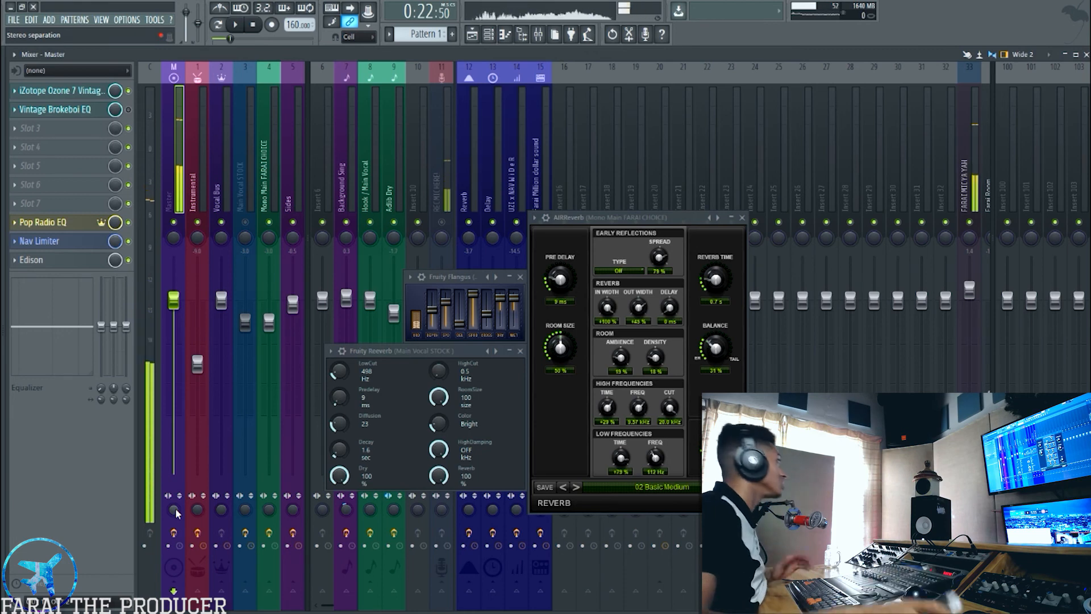
Close the AIRReverb, Fruity Flangus and Fruity Reeverb windows to clear the mixer
left_click(742, 217)
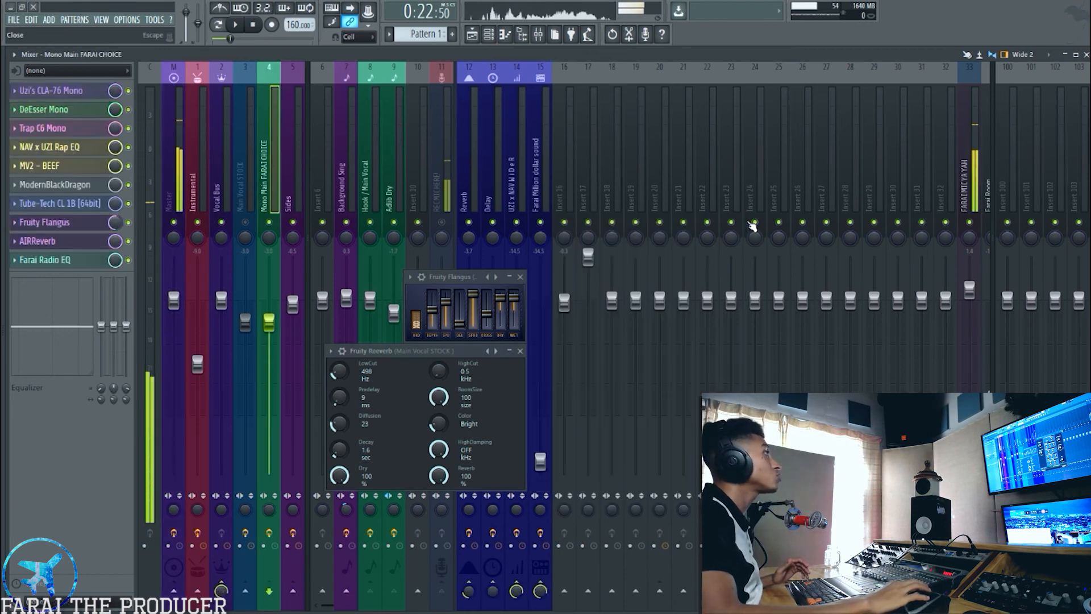
left_click(520, 277)
left_click(520, 351)
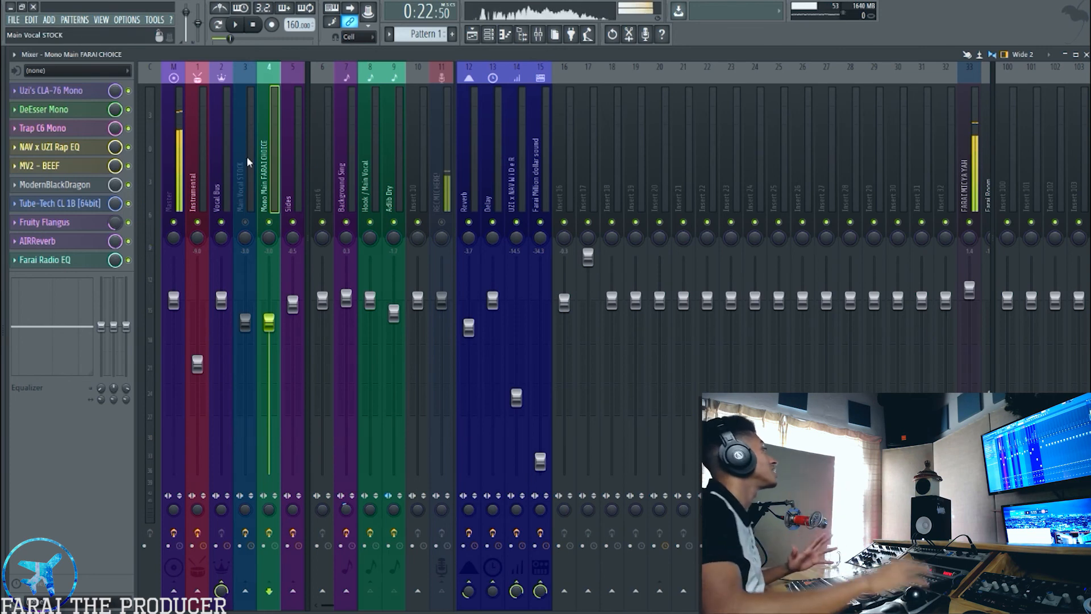
Inspect the Sides, Background Sing and Hook / Main Vocal channels, including the hook's Auto-Tune 8.1 settings, and return to the Master
left_click(297, 165)
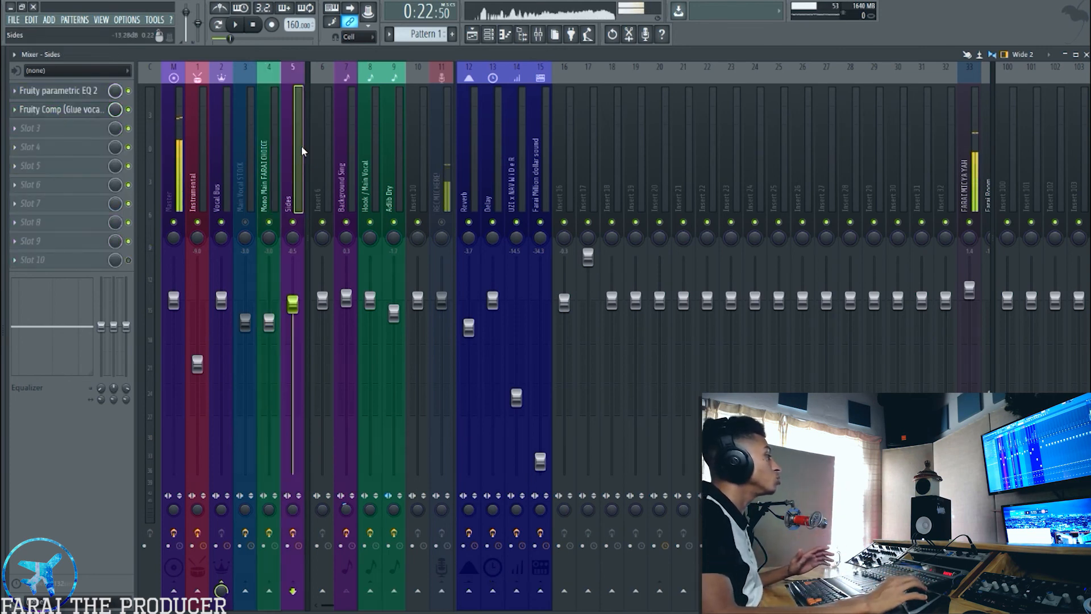
left_click(350, 168)
left_click(367, 171)
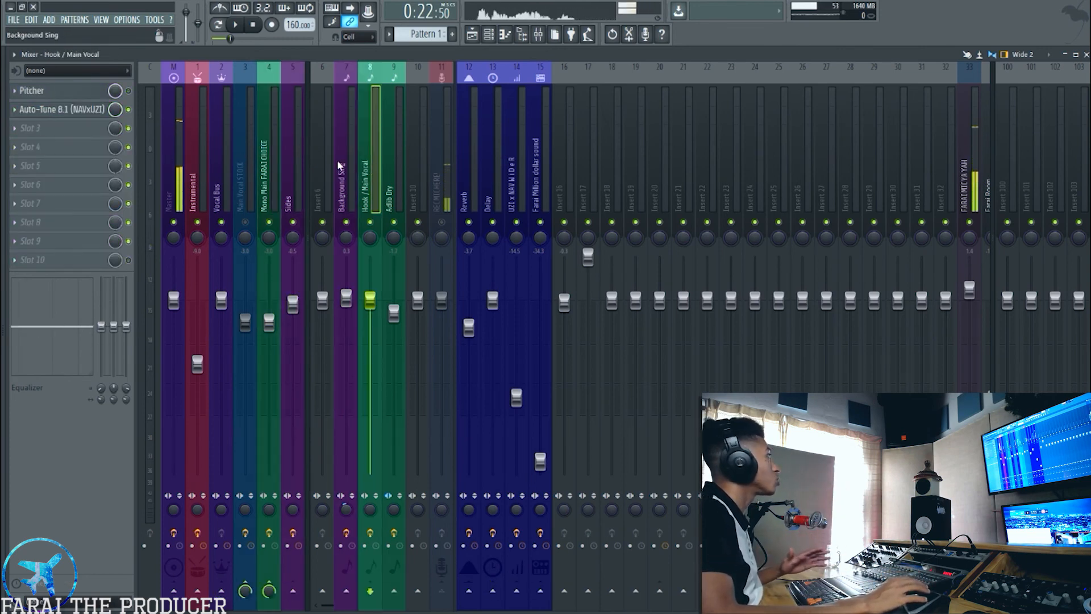
left_click(78, 115)
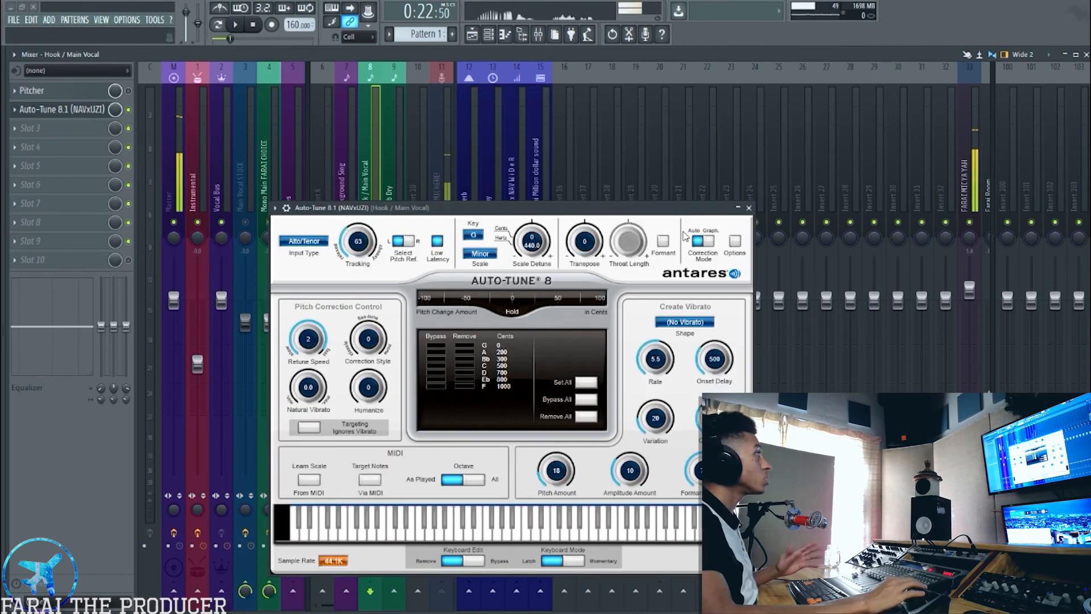
left_click(753, 206)
left_click(173, 171)
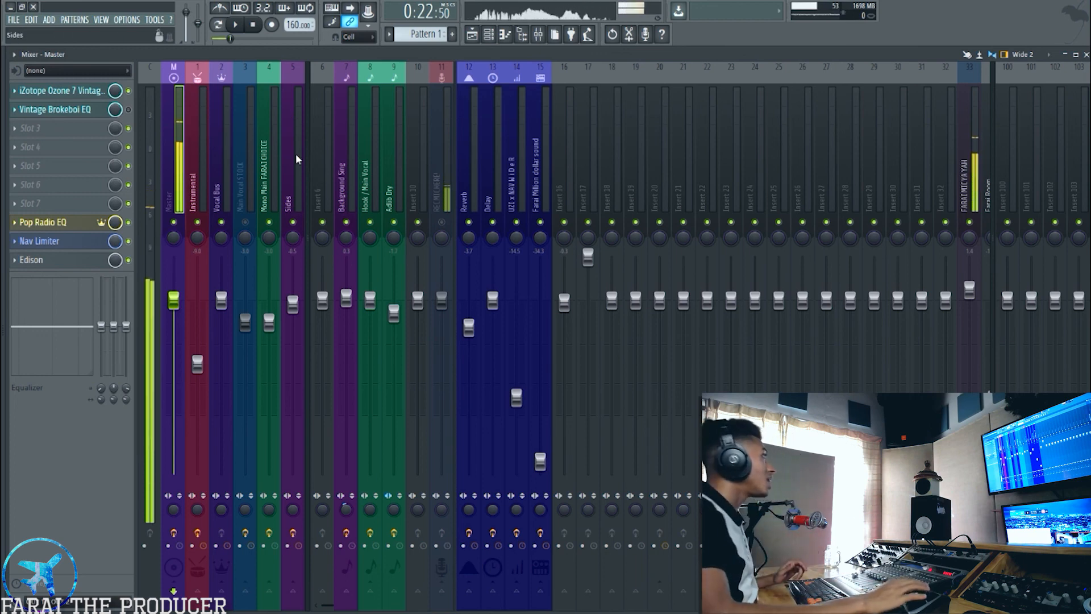
Review the effect chains on Hook / Main Vocal, Mono Main, Background Sing and Adlib Dry, finishing on Main Vocal STOCK
left_click(369, 162)
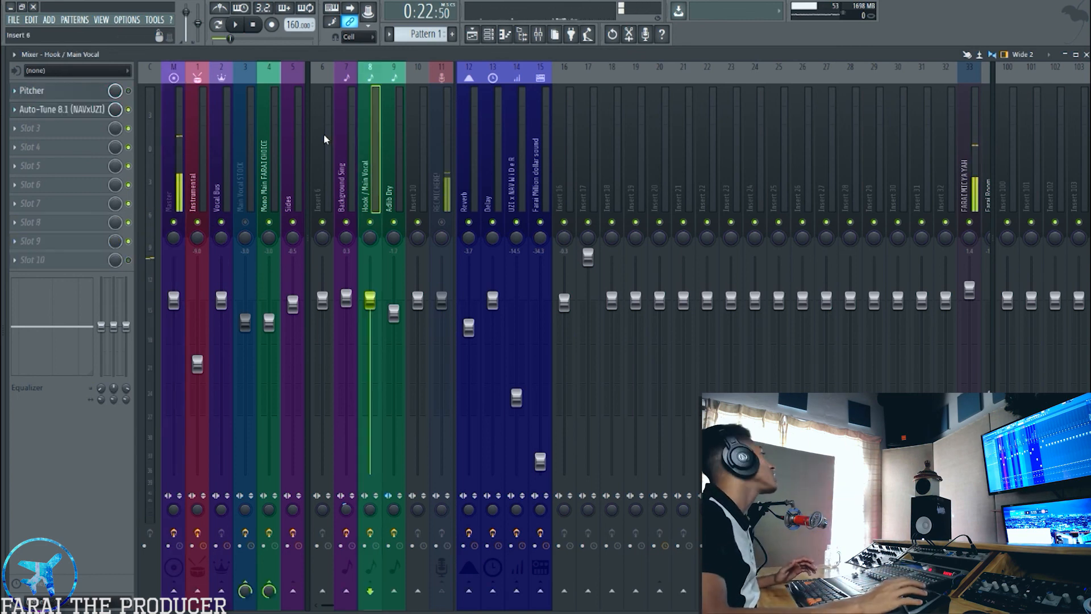
left_click(261, 144)
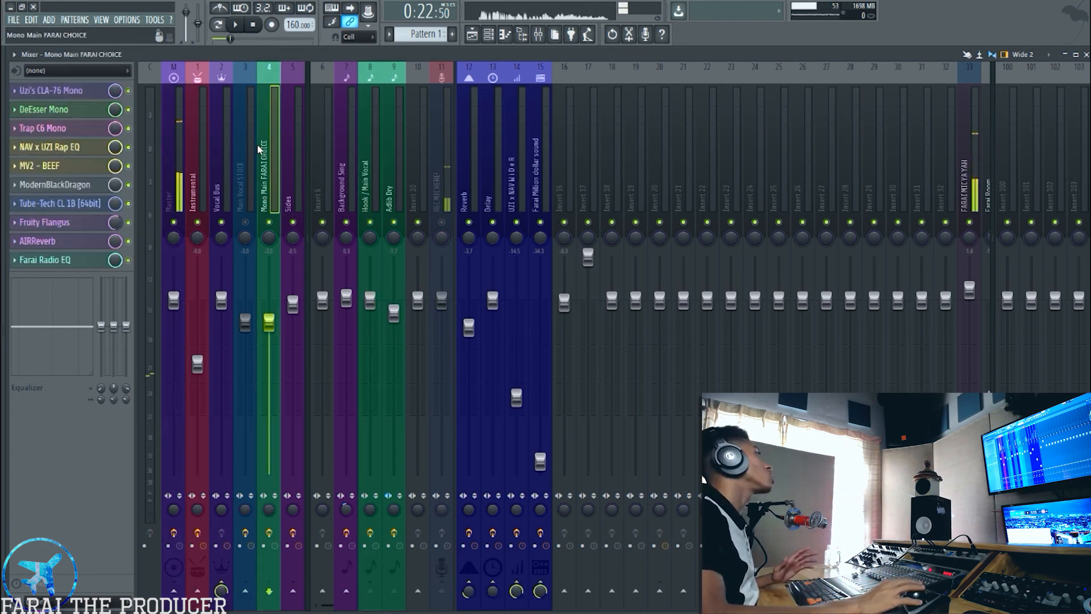
left_click(353, 143)
left_click(373, 142)
left_click(390, 150)
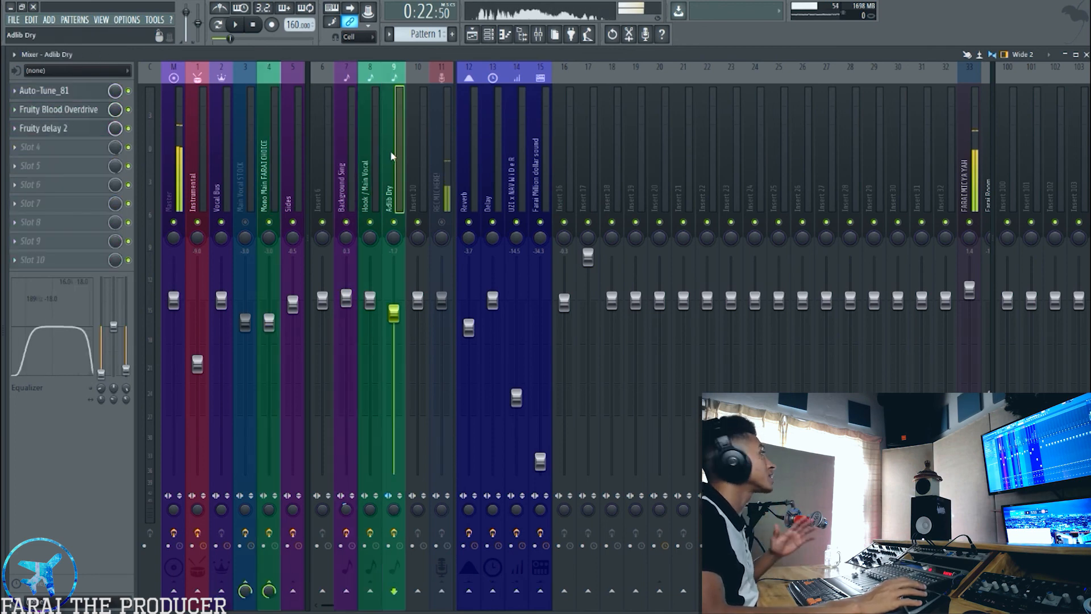
left_click(252, 152)
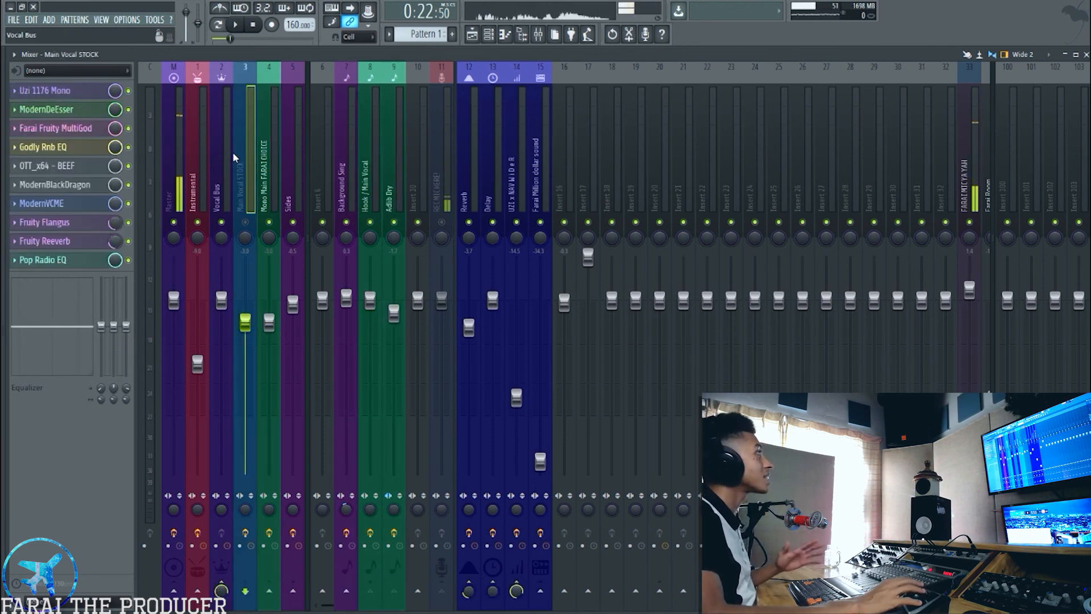